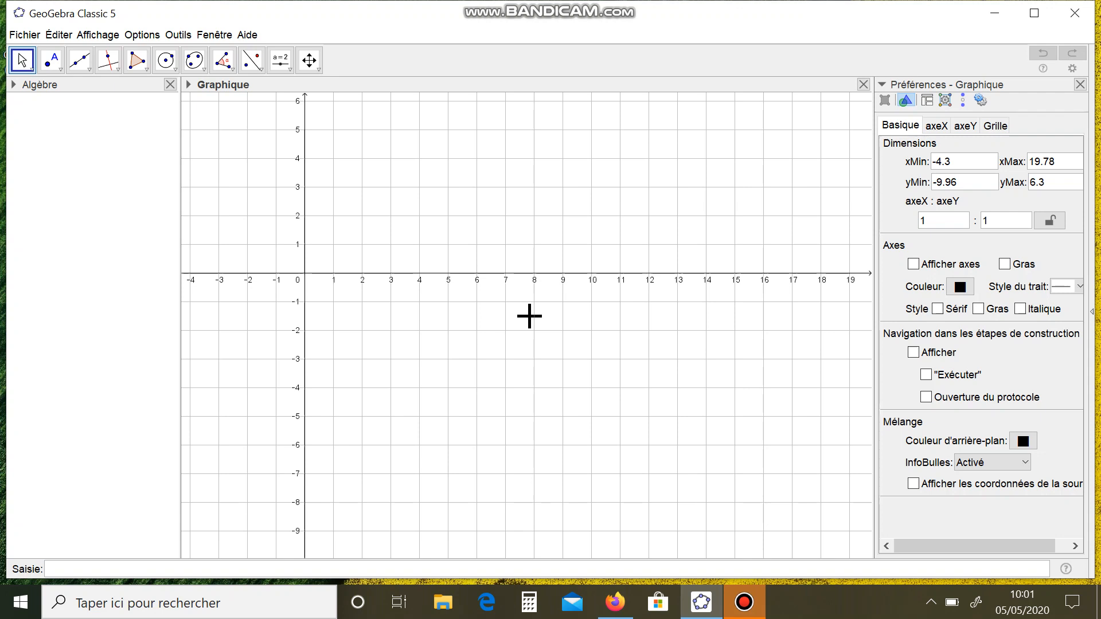
# - Create a number slider k from 0.1 to 5 with increment 0.1, and set its value to 3.2
pyautogui.click(289, 69)
pyautogui.click(299, 92)
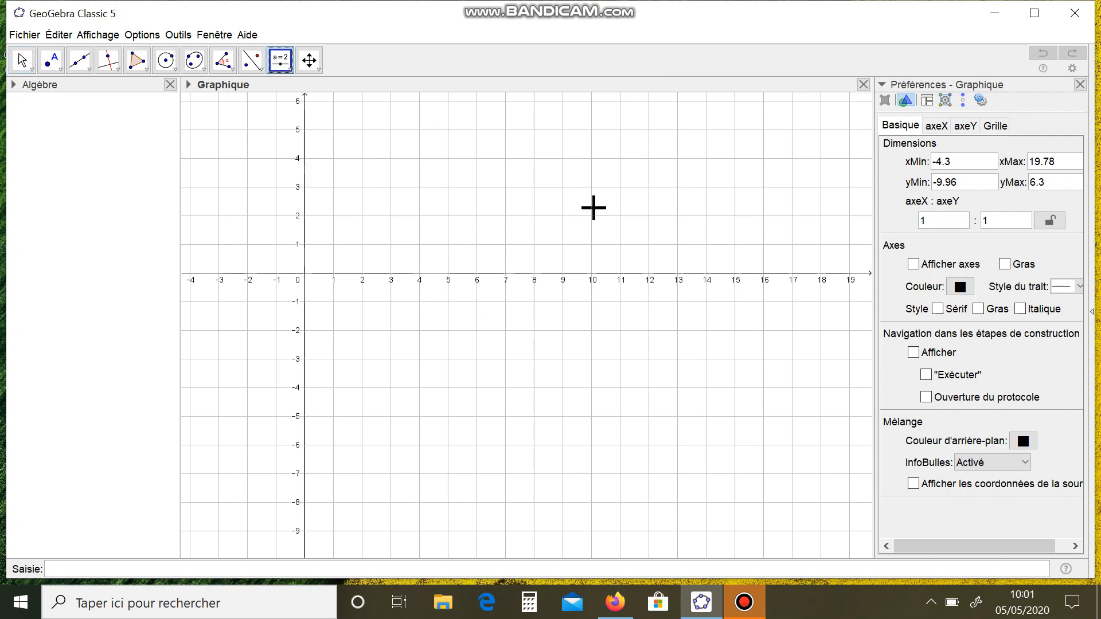
pyautogui.click(631, 201)
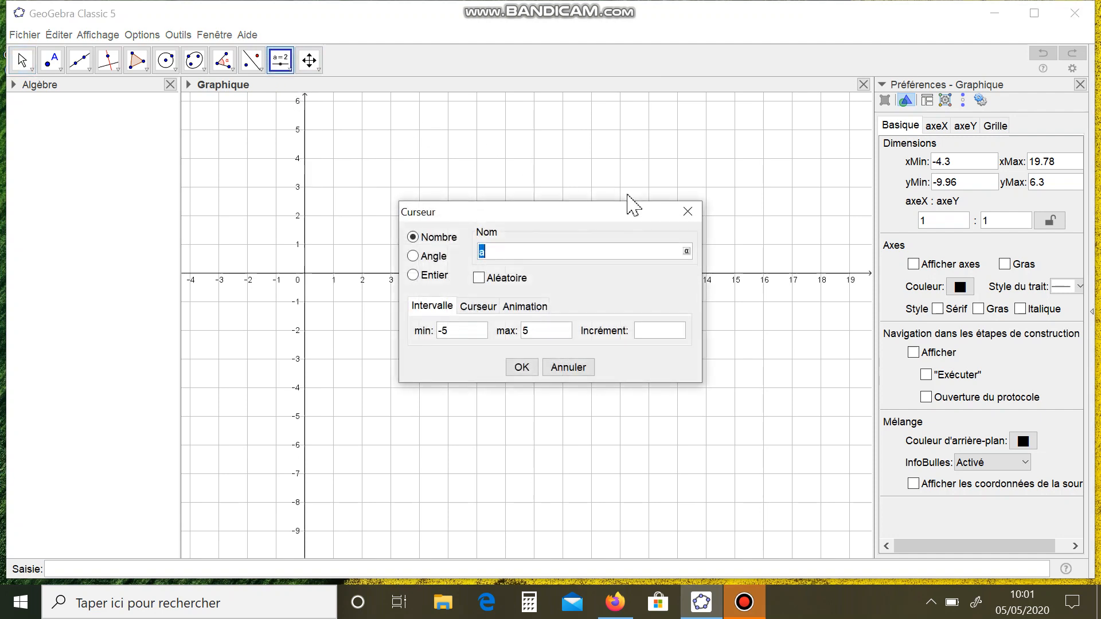
pyautogui.write('k')
pyautogui.click(458, 331)
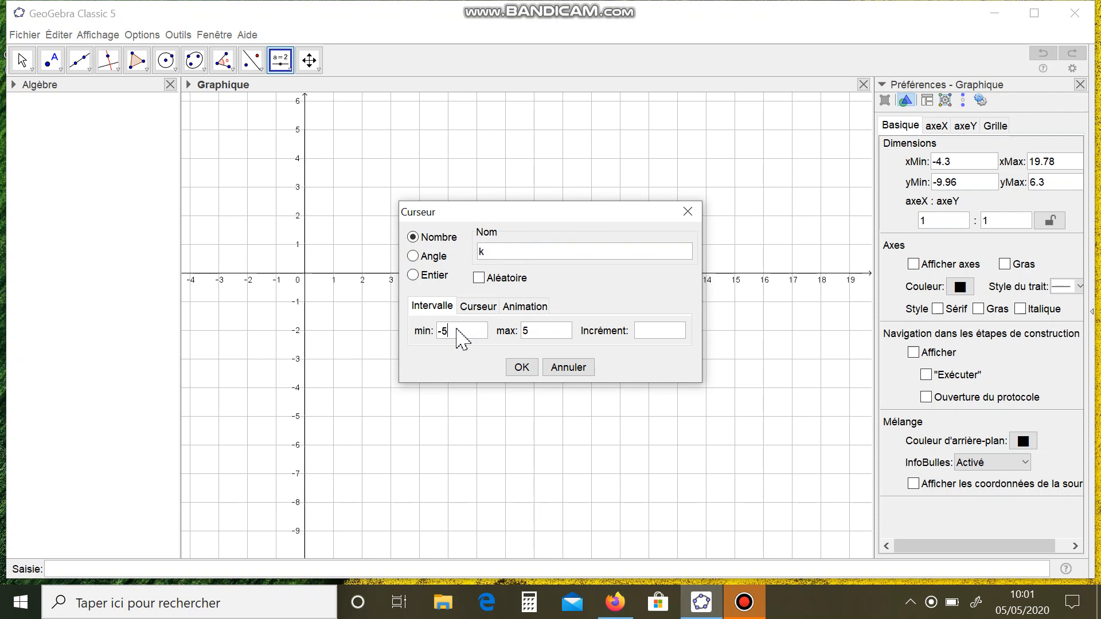
pyautogui.moveTo(462, 338); pyautogui.dragTo(435, 341)
pyautogui.write('0.1')
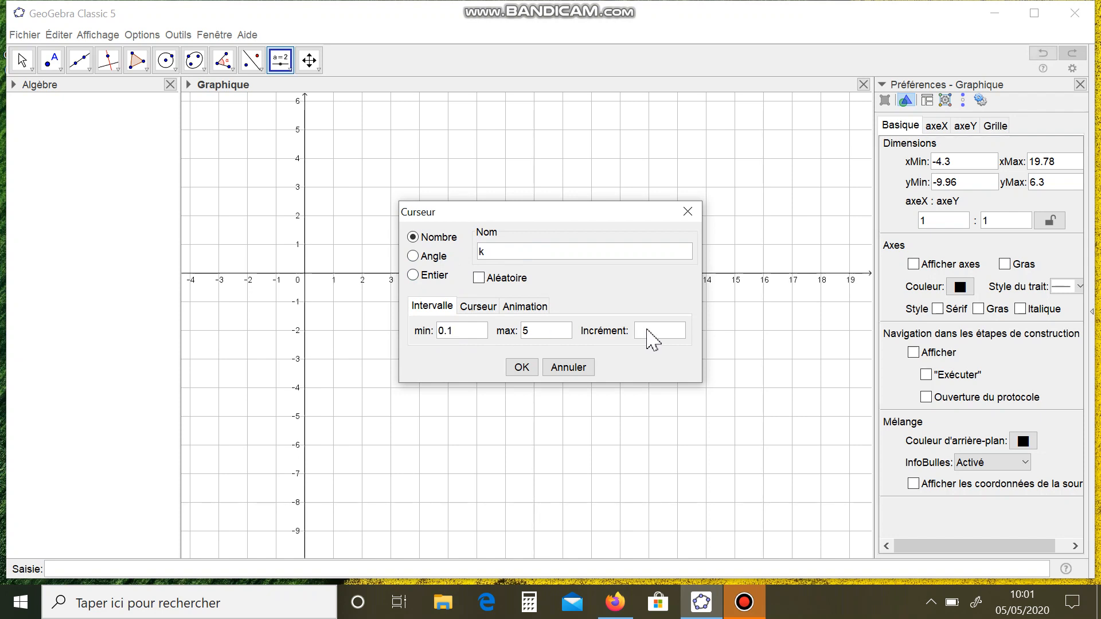
pyautogui.write('0.1')
pyautogui.click(522, 367)
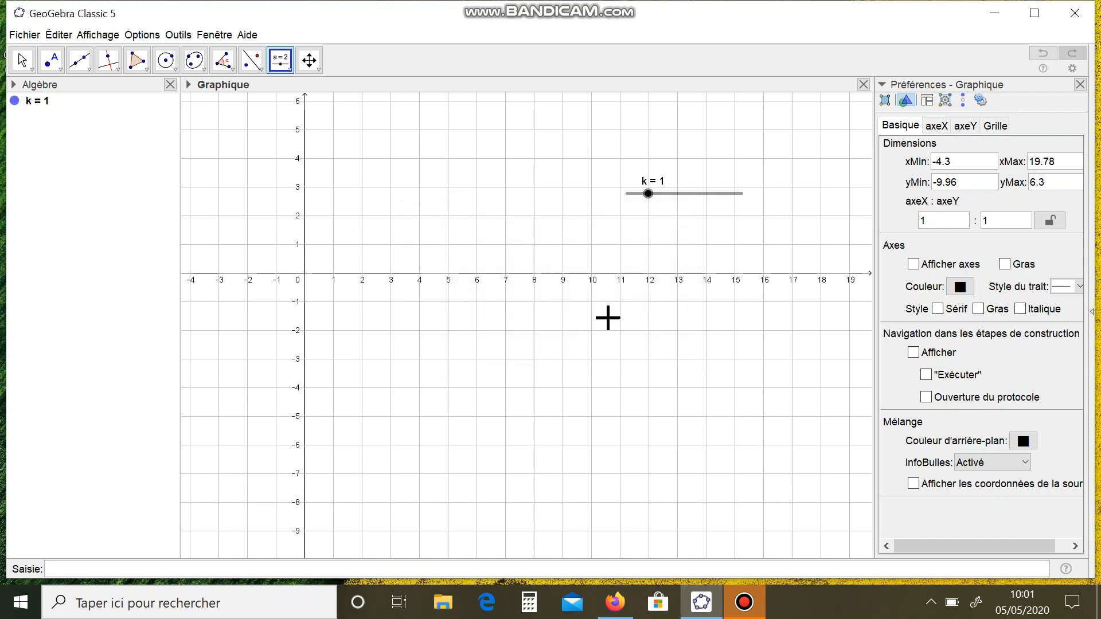
pyautogui.moveTo(648, 194); pyautogui.dragTo(700, 194)
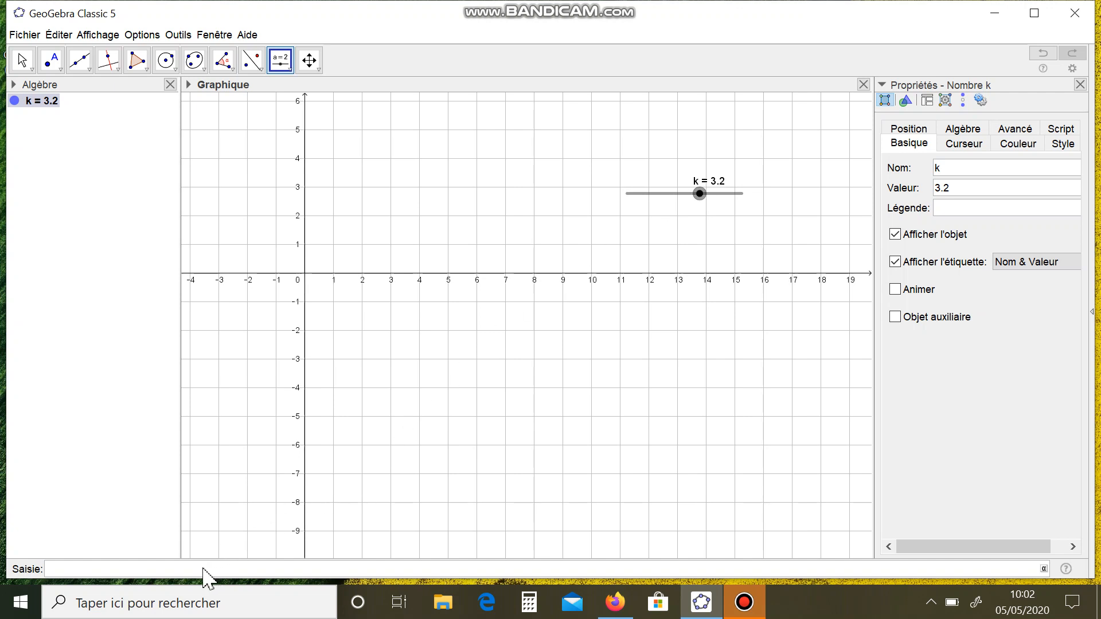
# - Define the function f(x)=e^(kx)
pyautogui.write('f(')
pyautogui.press('BackSpace')
pyautogui.moveTo(102, 568); pyautogui.dragTo(7, 570)
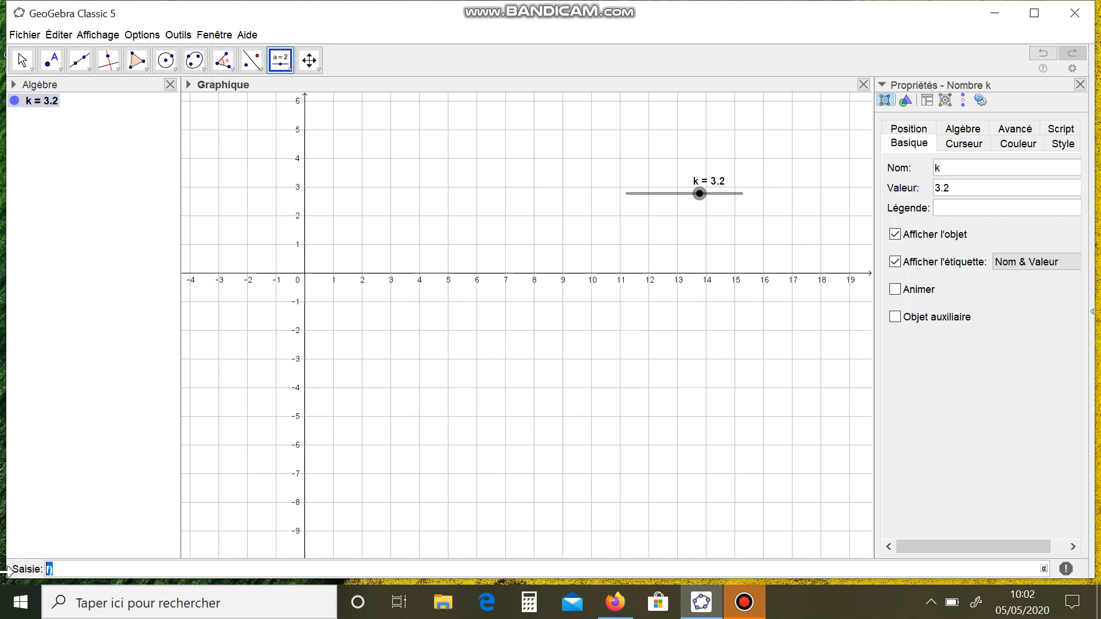
pyautogui.write('f(x)=e^')
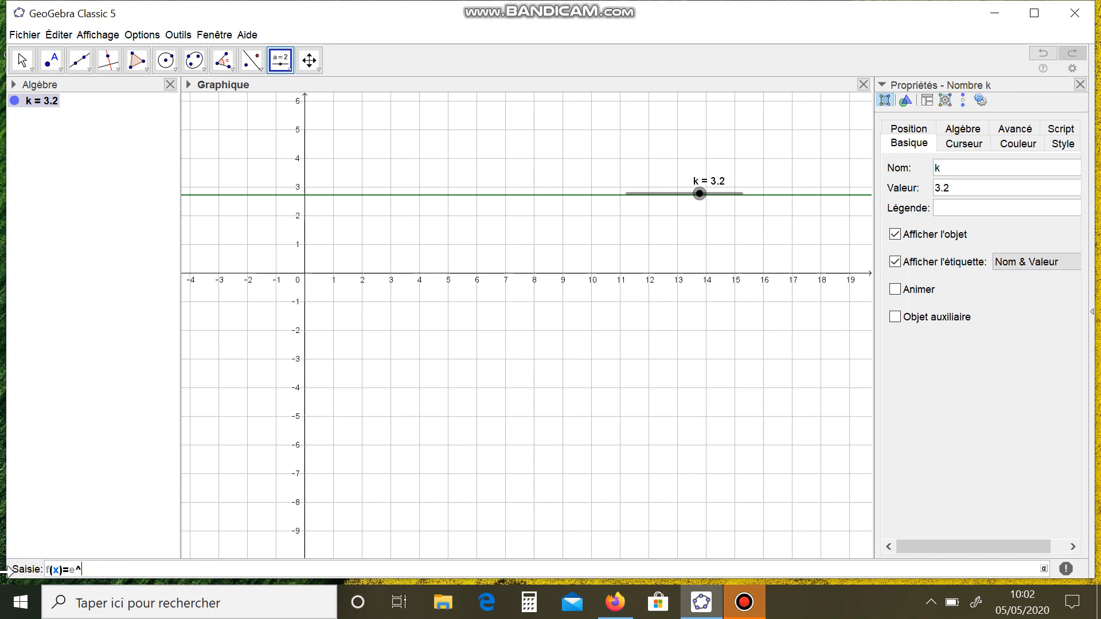
pyautogui.write('(kx')
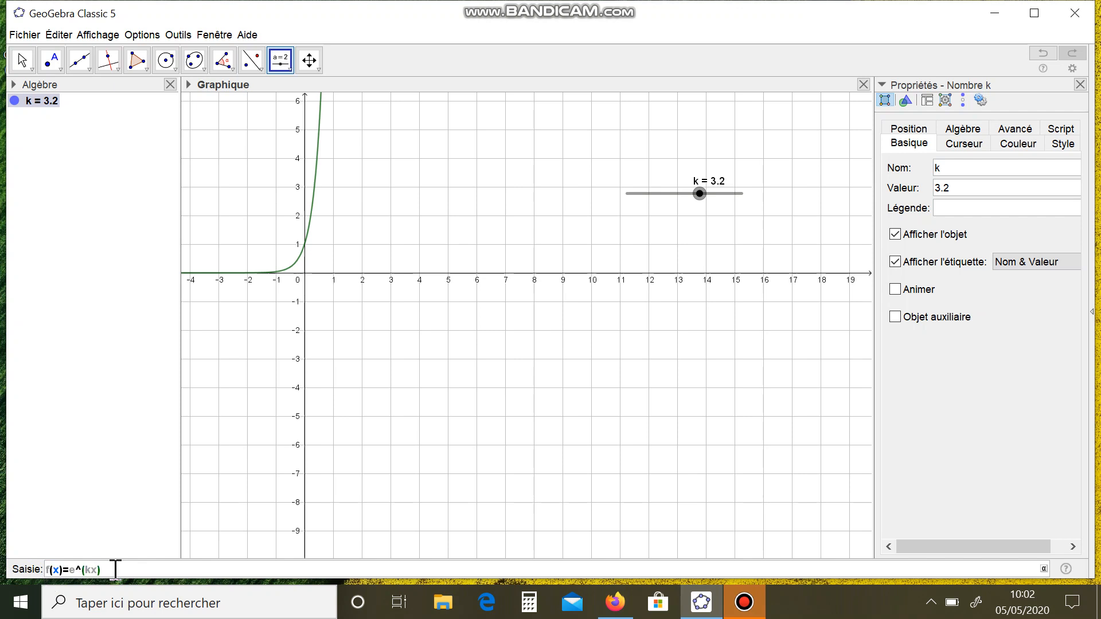
pyautogui.press('Return')
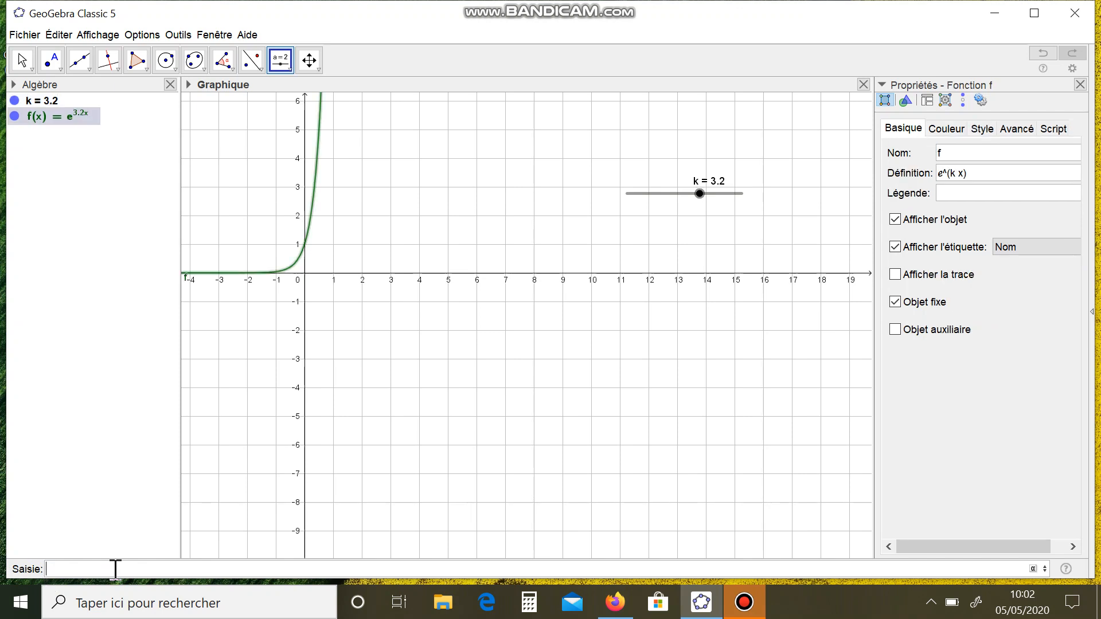
# - Define the function g(x)=e^(-kx)
pyautogui.write('g(x)=e')
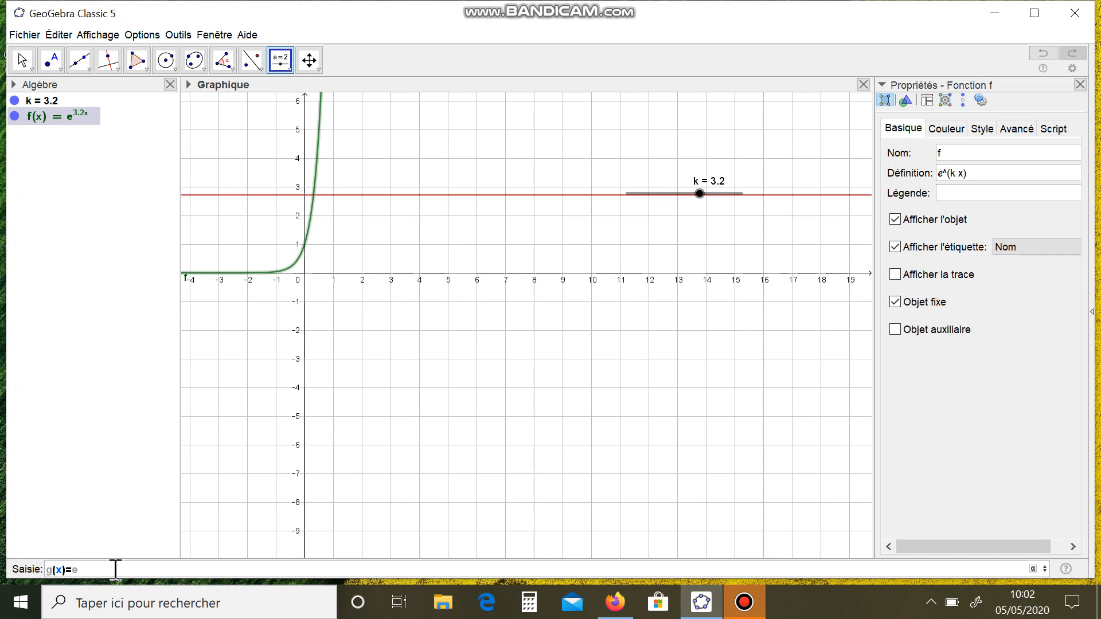
pyautogui.write('^(-kx')
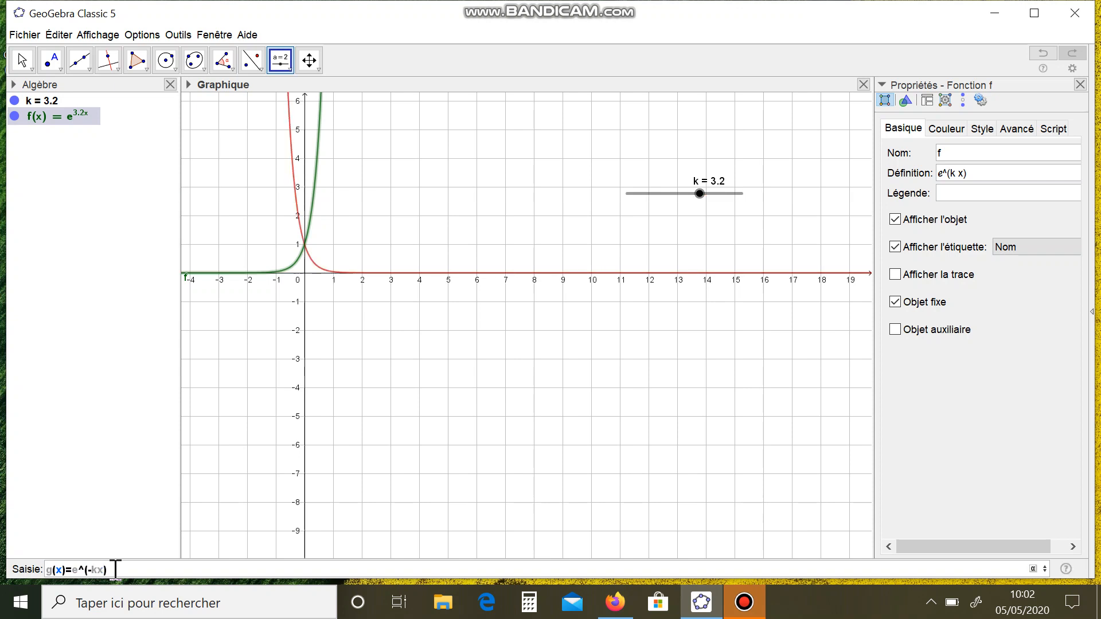
pyautogui.write(')')
pyautogui.press('Return')
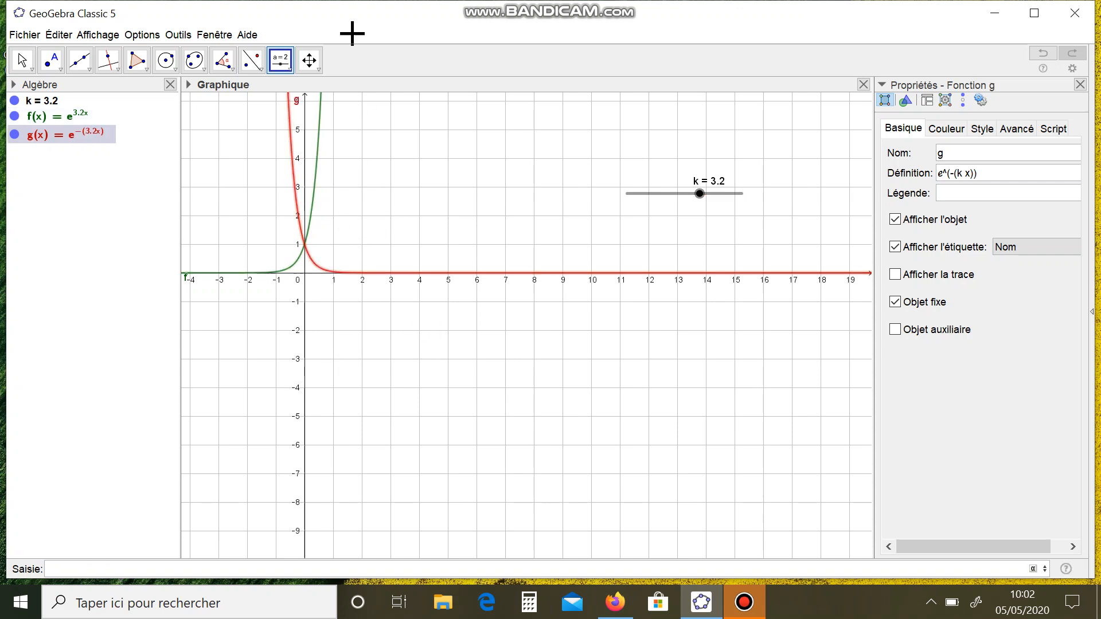
# - Place a point on the curve of f at about (0.49, 4.73) and rename it M
pyautogui.click(316, 59)
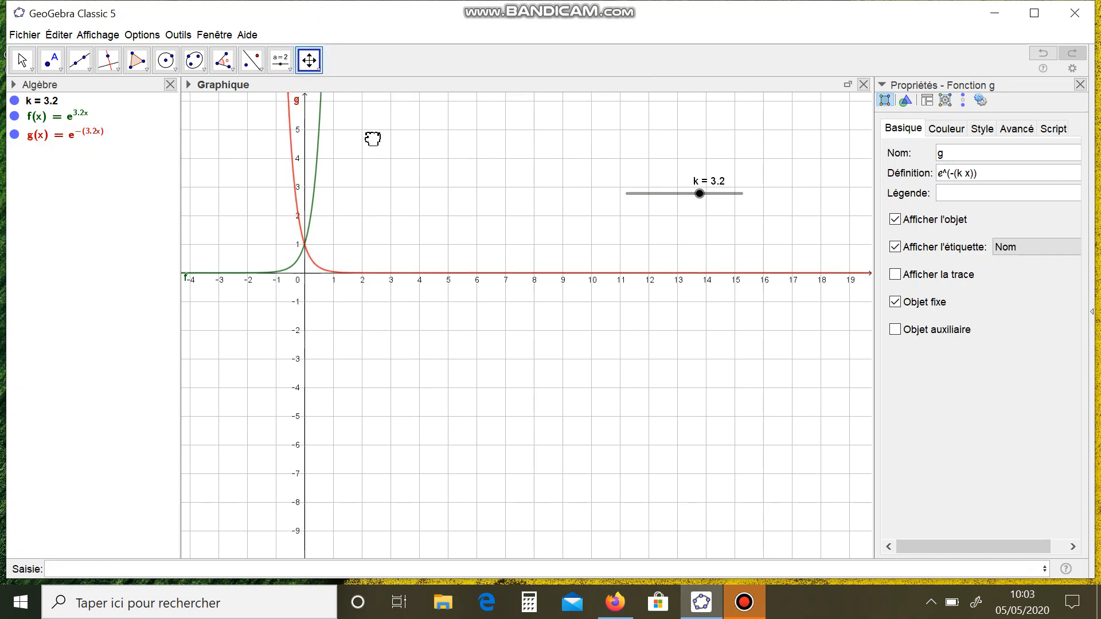
pyautogui.moveTo(373, 137); pyautogui.dragTo(452, 253)
pyautogui.scroll(4, 452, 252)
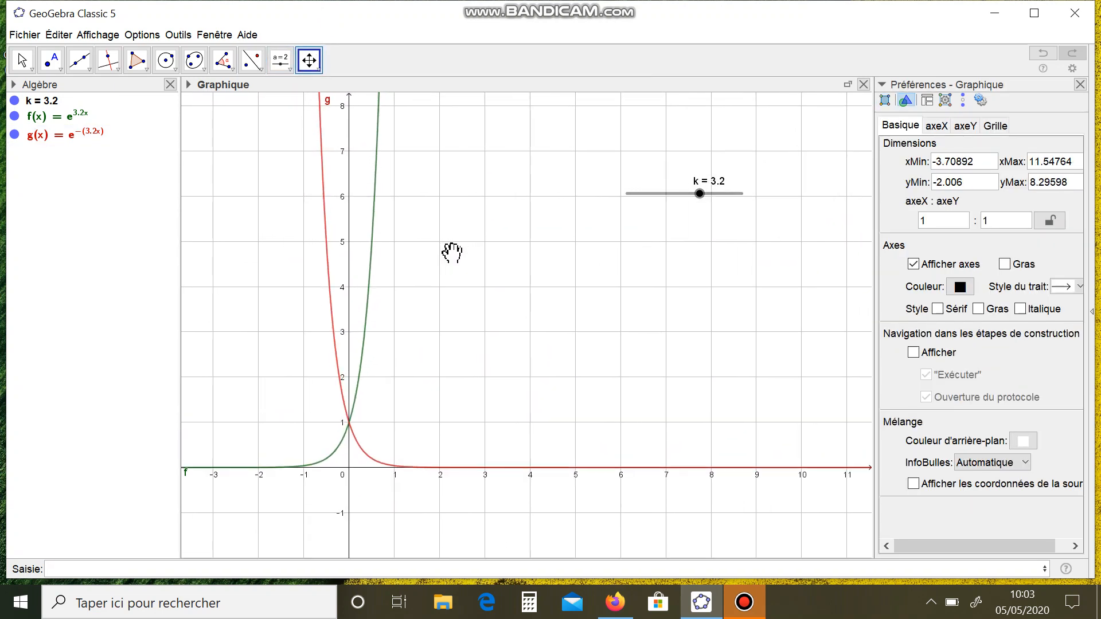
pyautogui.moveTo(430, 376); pyautogui.dragTo(484, 288)
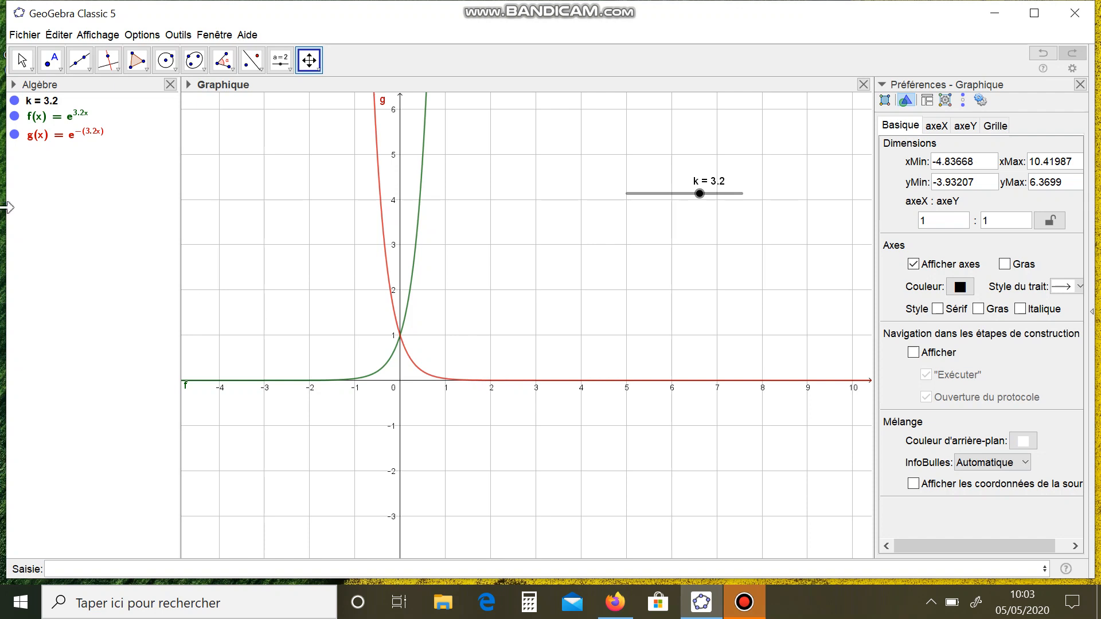
pyautogui.click(51, 59)
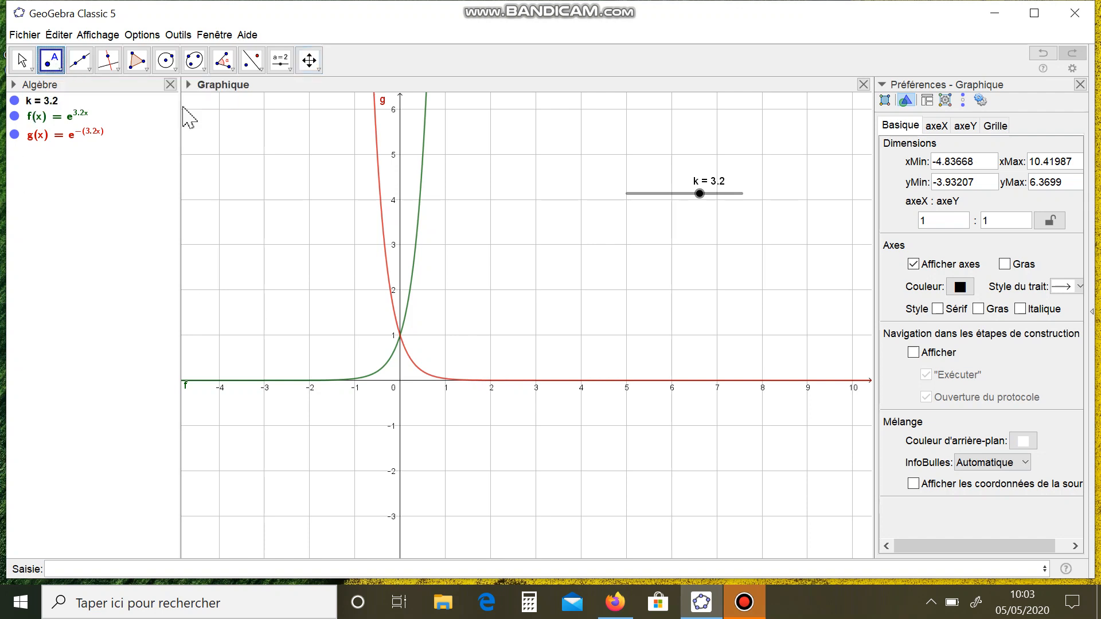
pyautogui.click(422, 167)
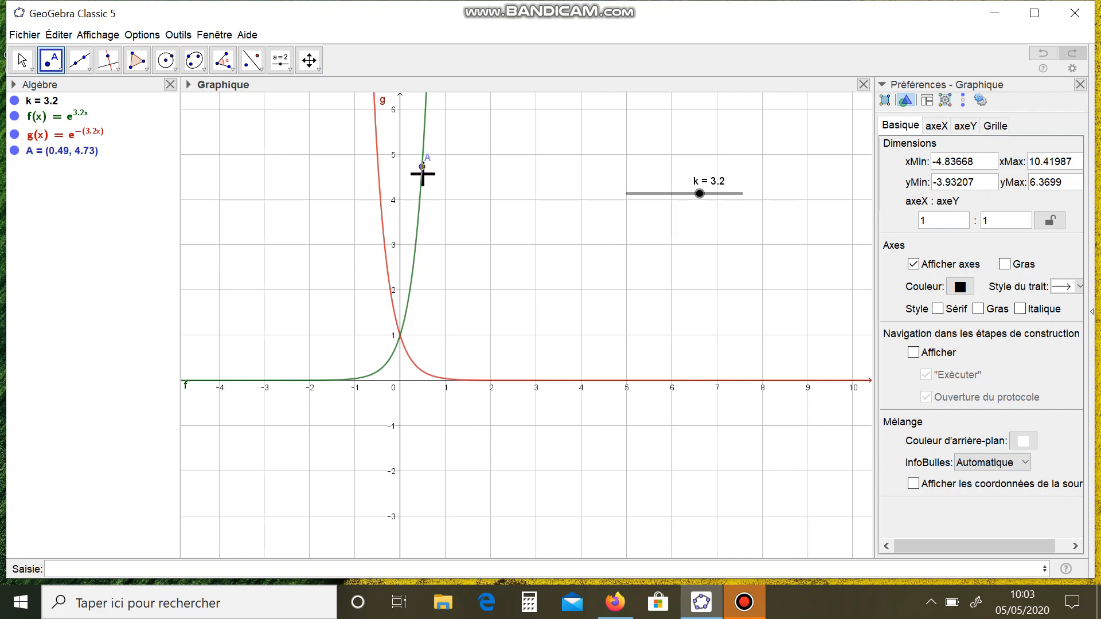
pyautogui.write('M')
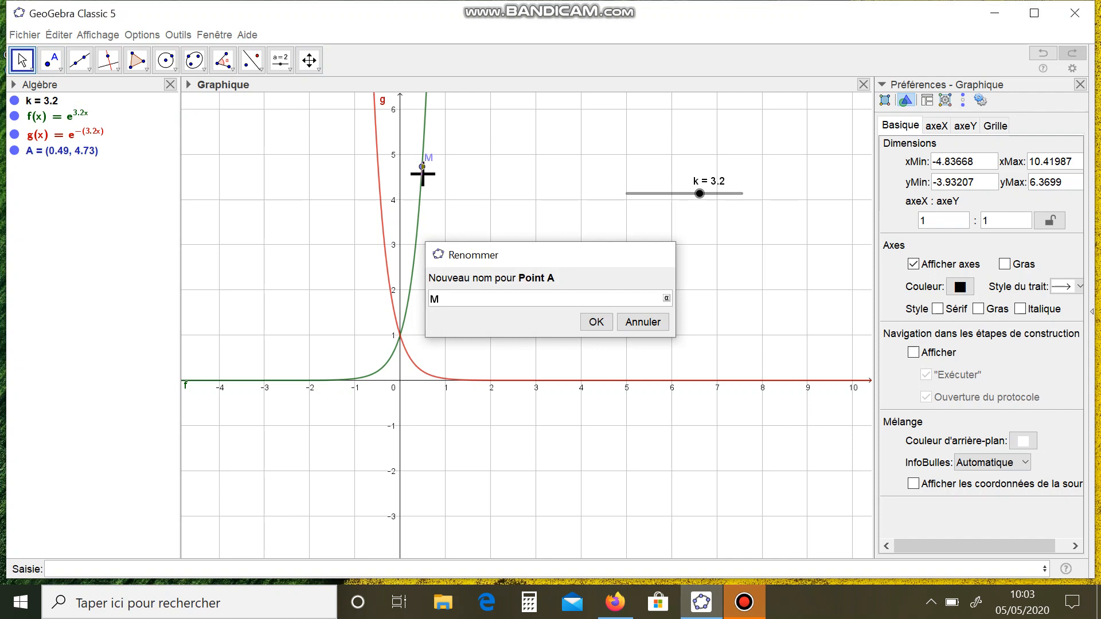
pyautogui.press('Return')
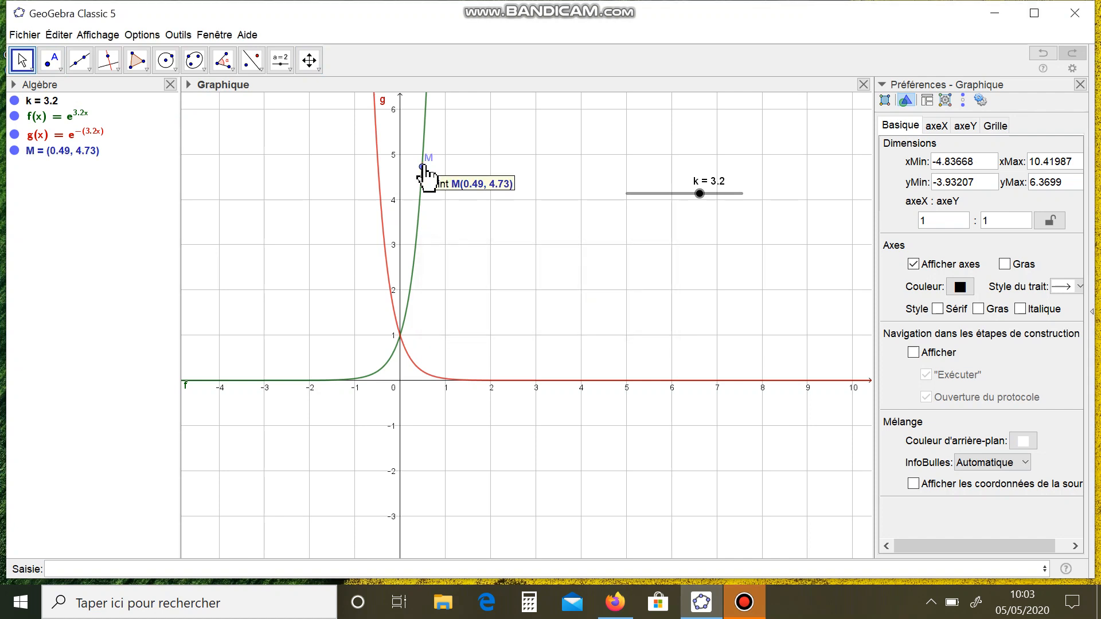
pyautogui.rightClick(423, 167)
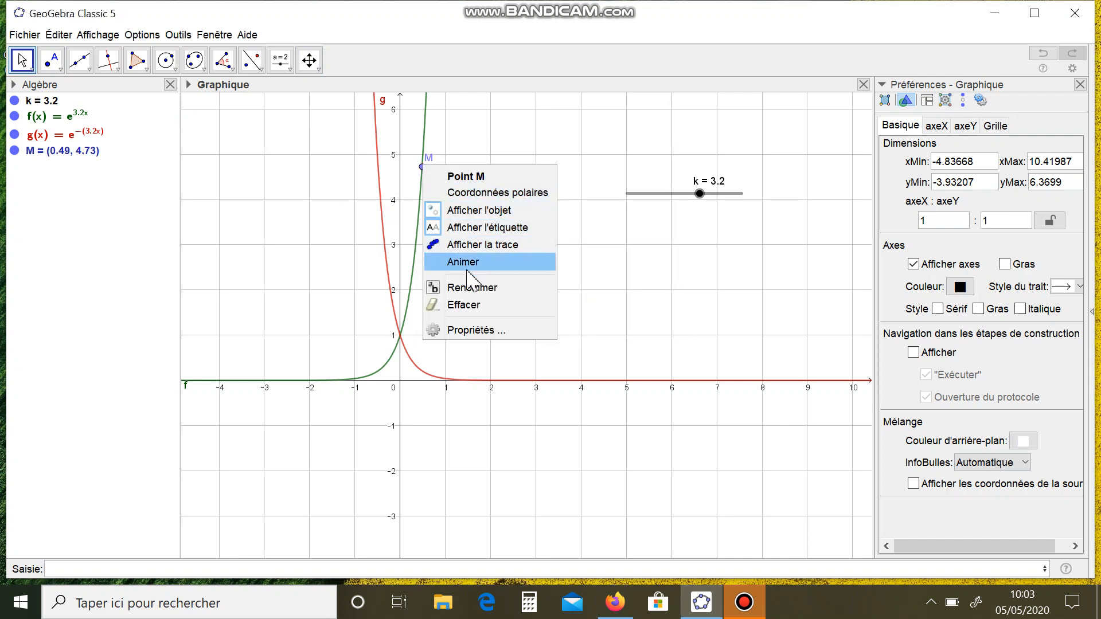
pyautogui.click(678, 251)
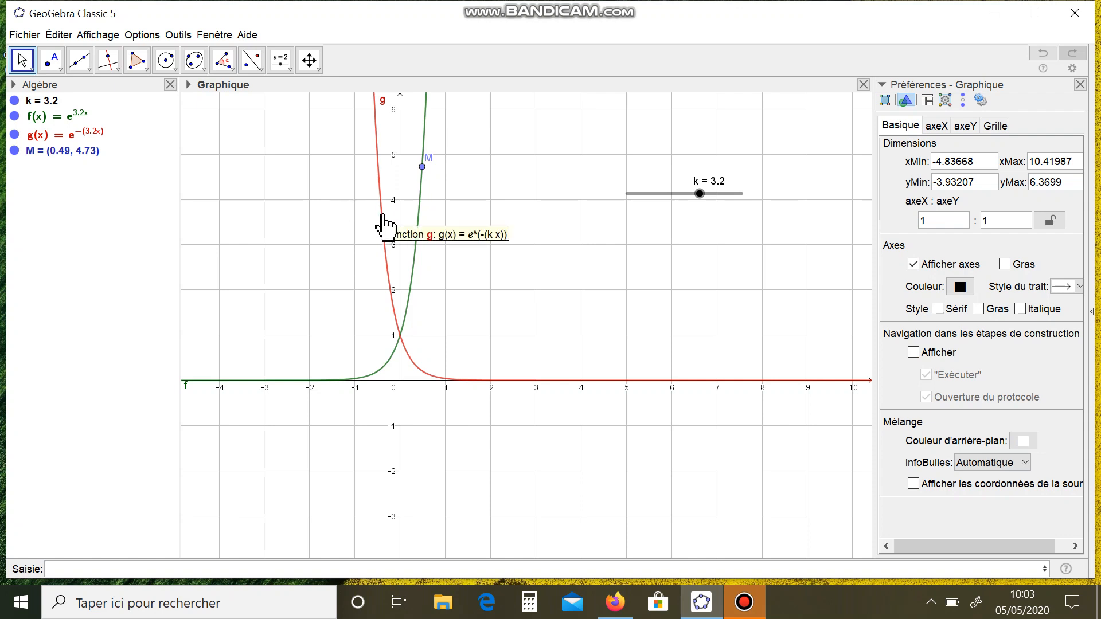
pyautogui.click(51, 60)
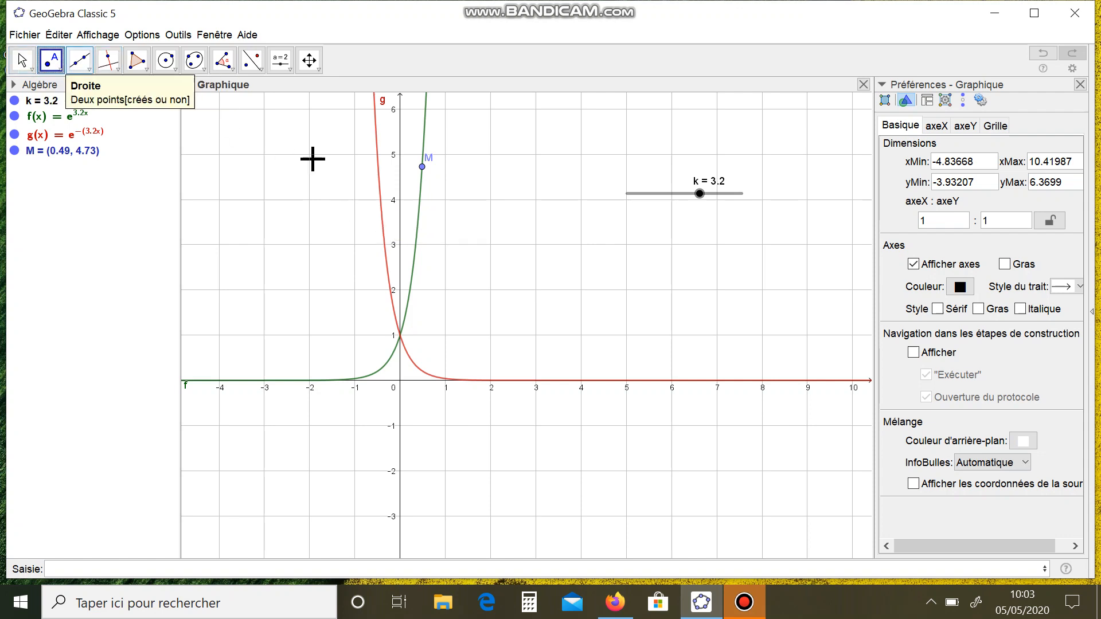
pyautogui.click(379, 181)
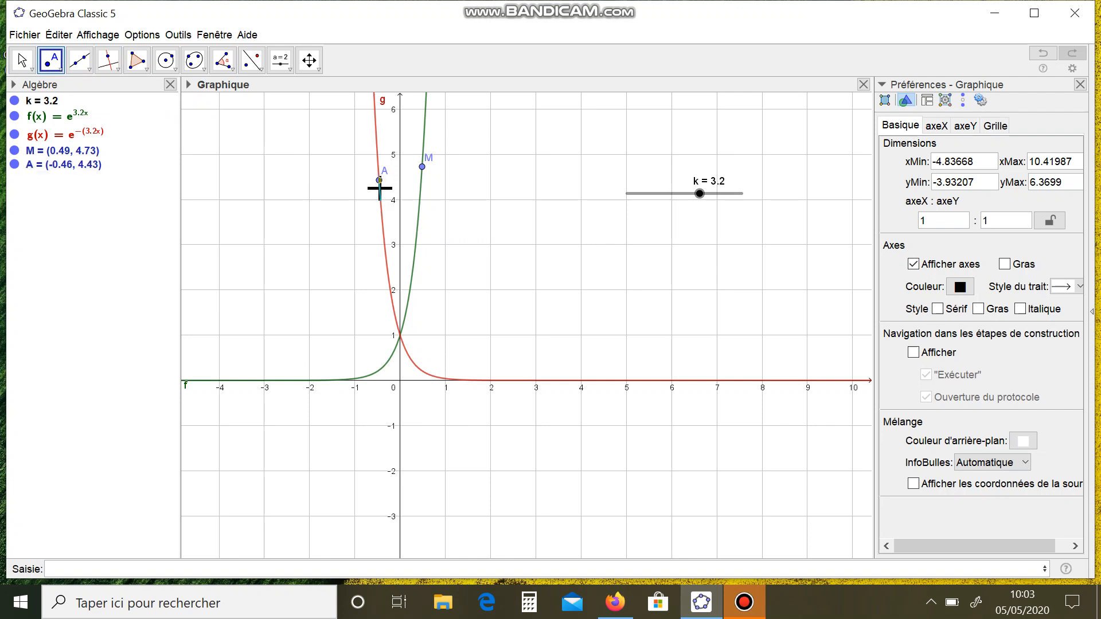
pyautogui.write('N')
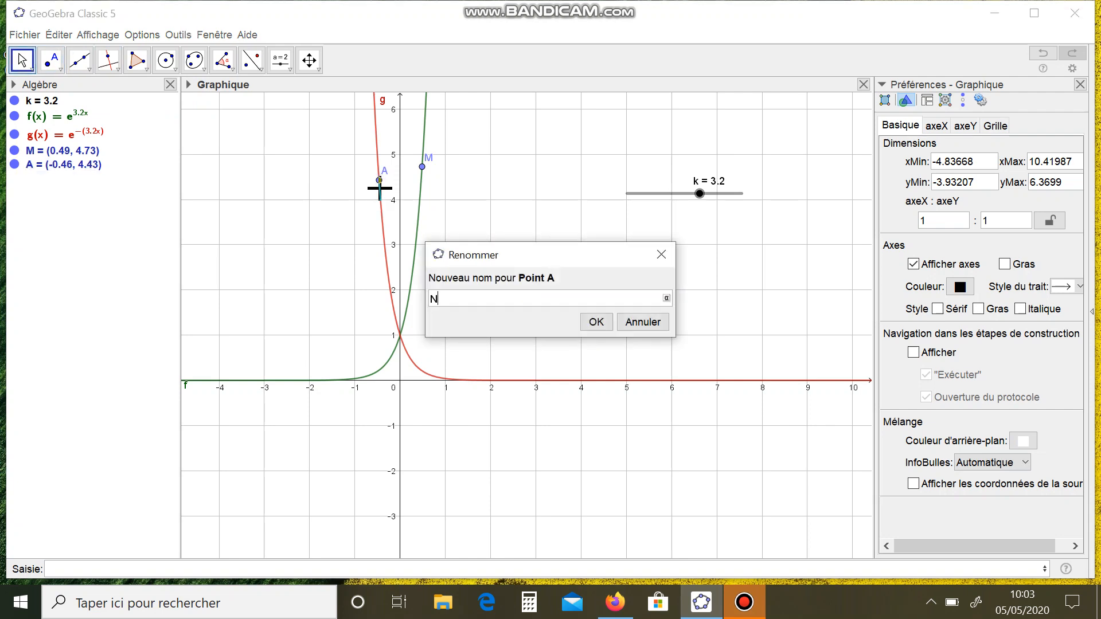
pyautogui.press('Return')
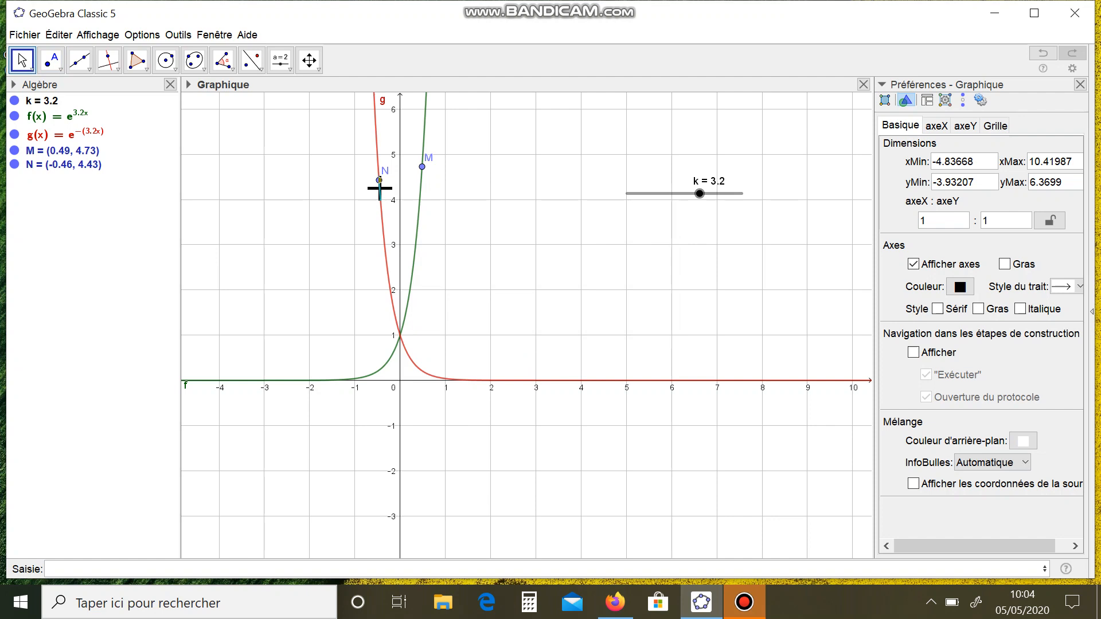
pyautogui.click(87, 168)
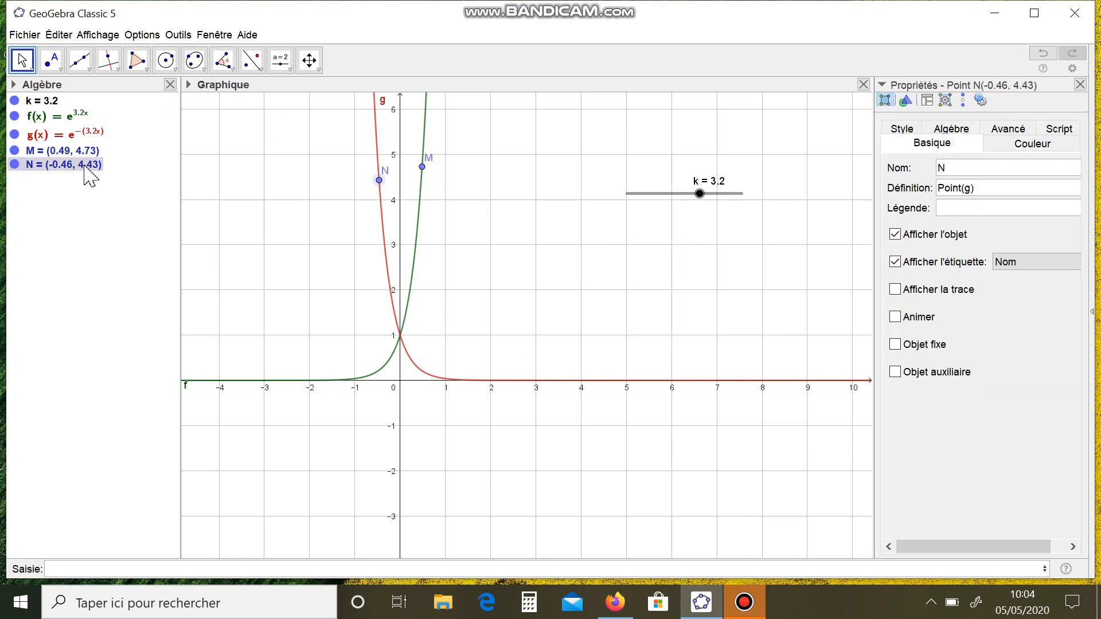
pyautogui.press('Delete')
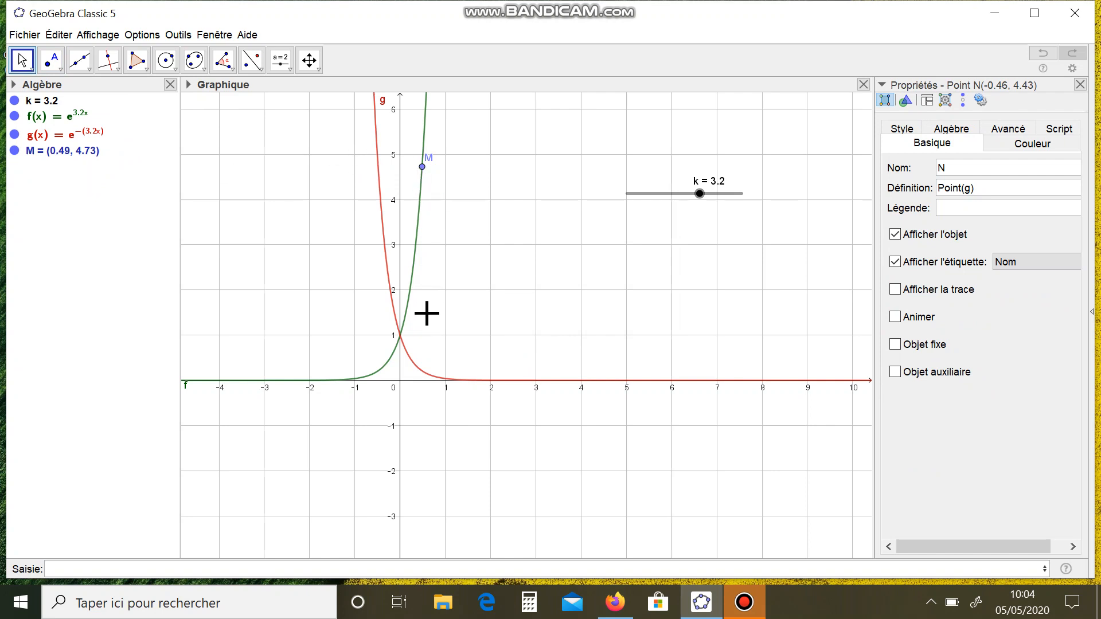
# - Construct the line parallel to the y-axis through point M
pyautogui.click(83, 62)
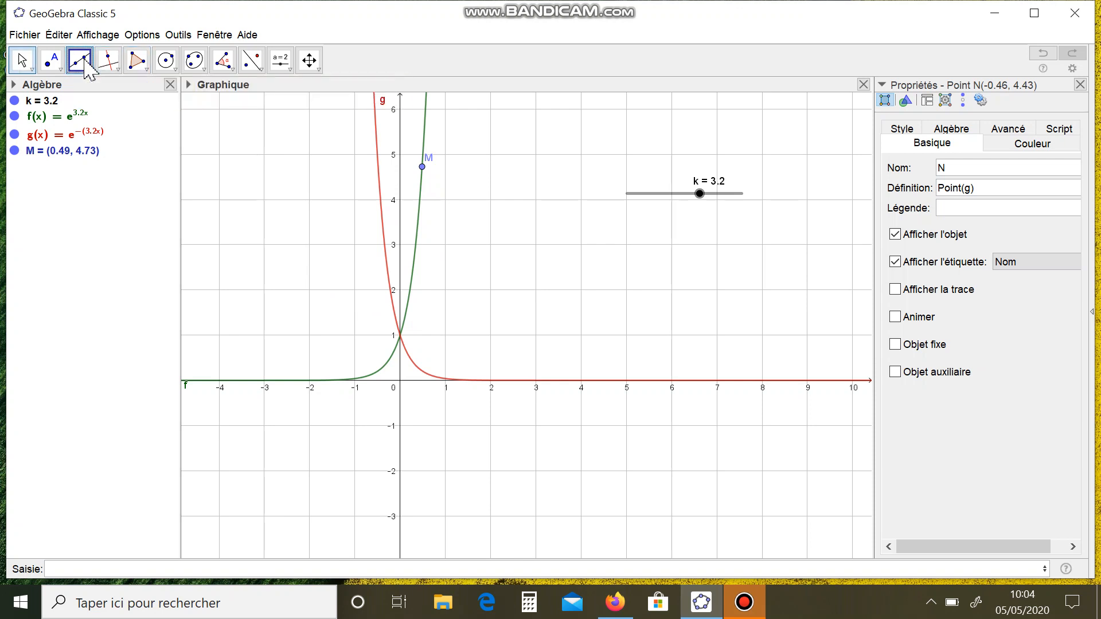
pyautogui.click(90, 69)
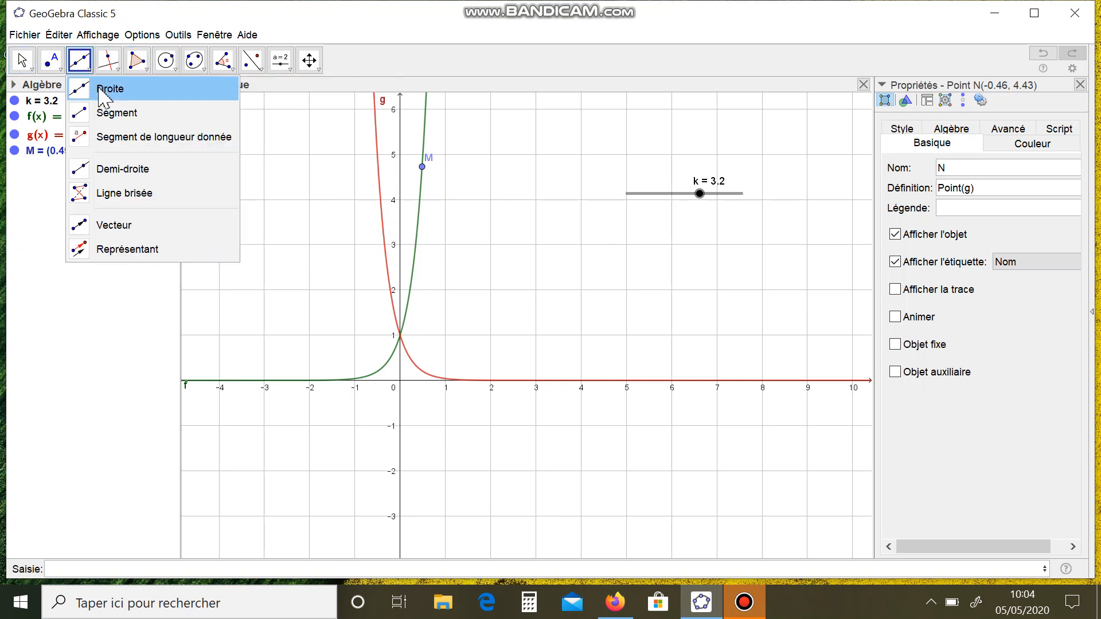
pyautogui.moveTo(108, 66)
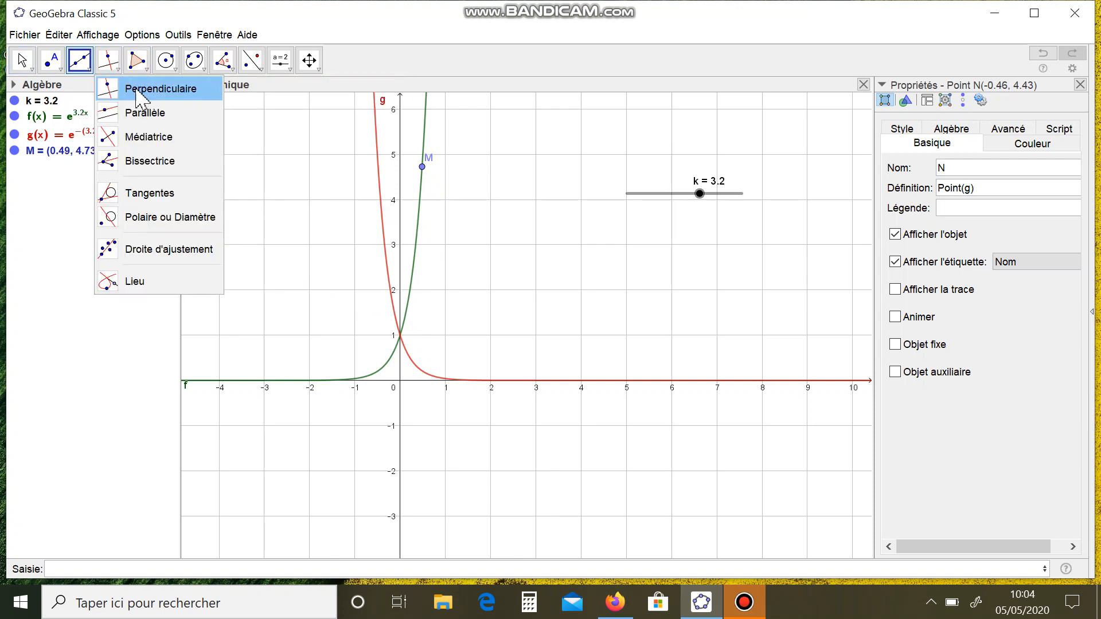
pyautogui.click(153, 117)
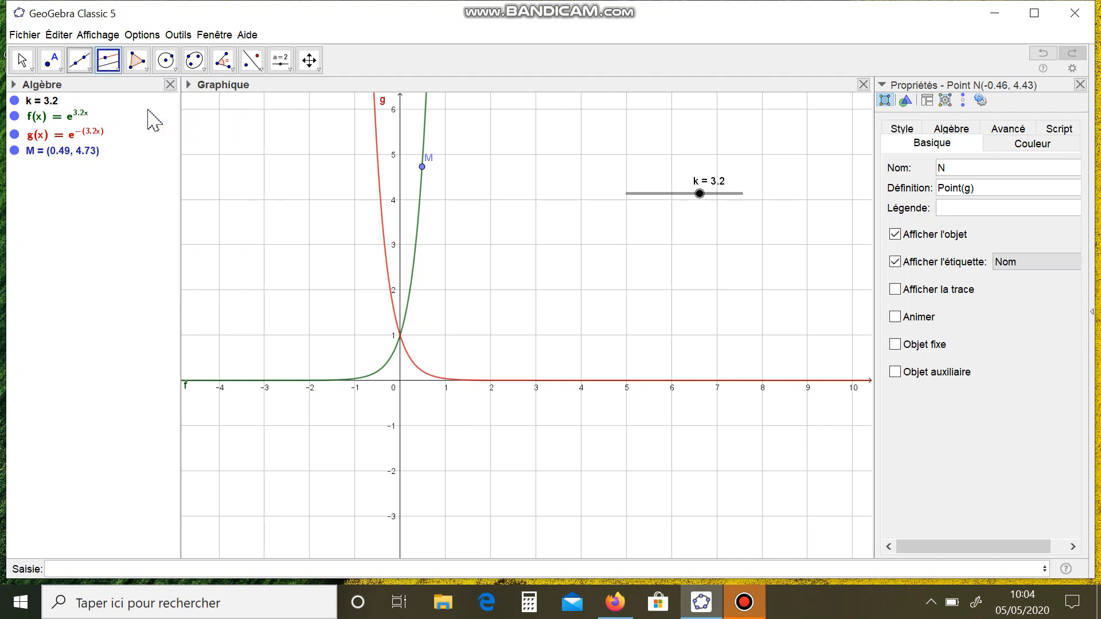
pyautogui.click(399, 224)
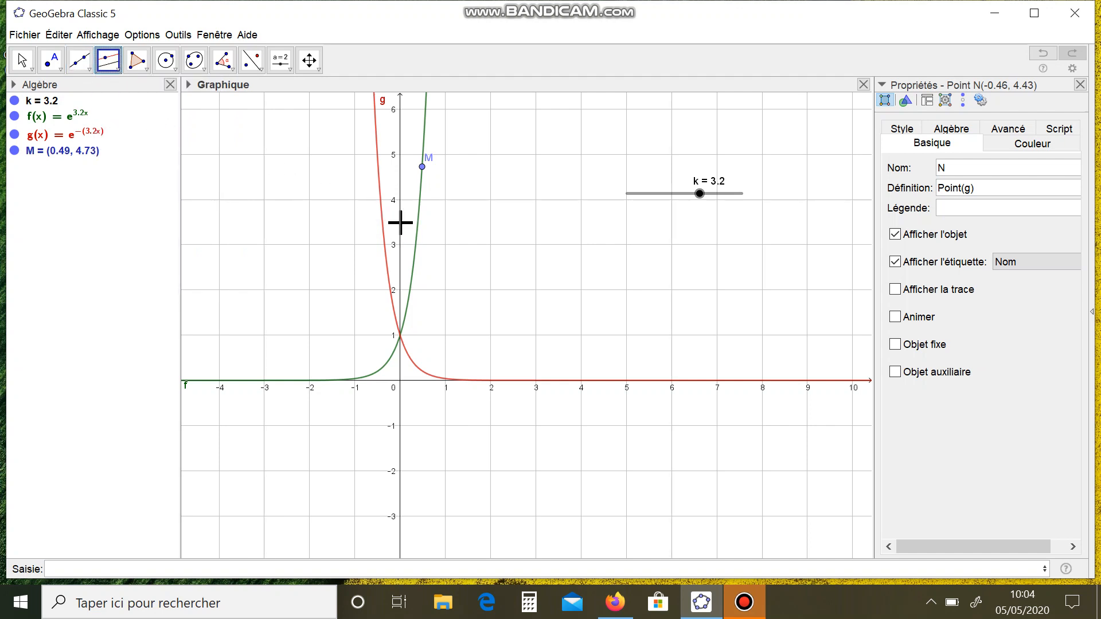
pyautogui.click(423, 168)
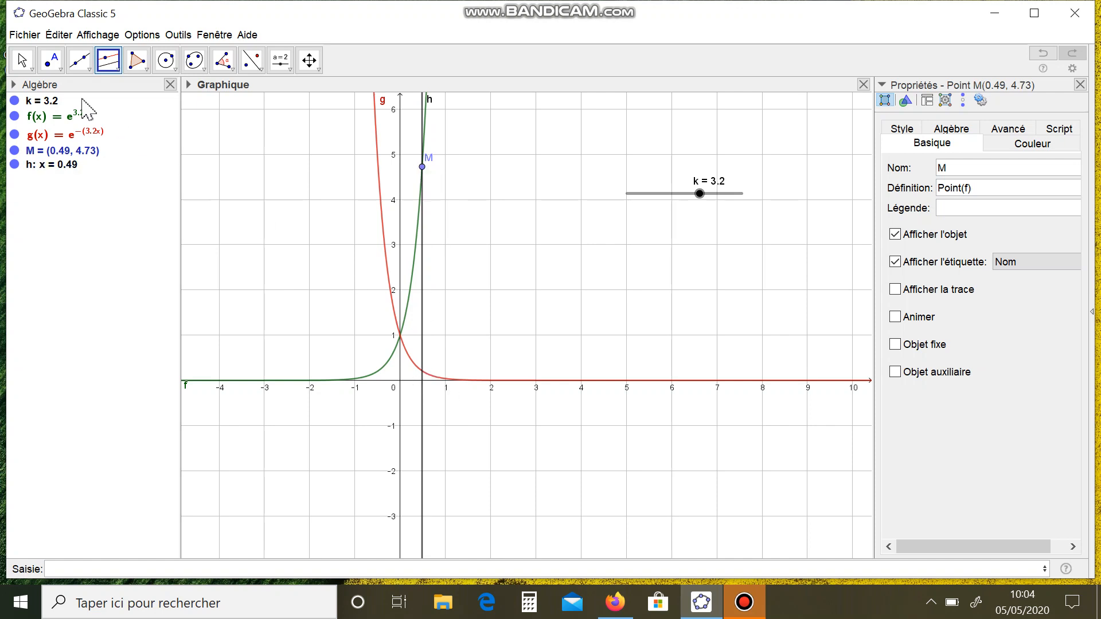
# - Construct the intersection point of the vertical line through M with the curve of g and rename it N
pyautogui.click(53, 60)
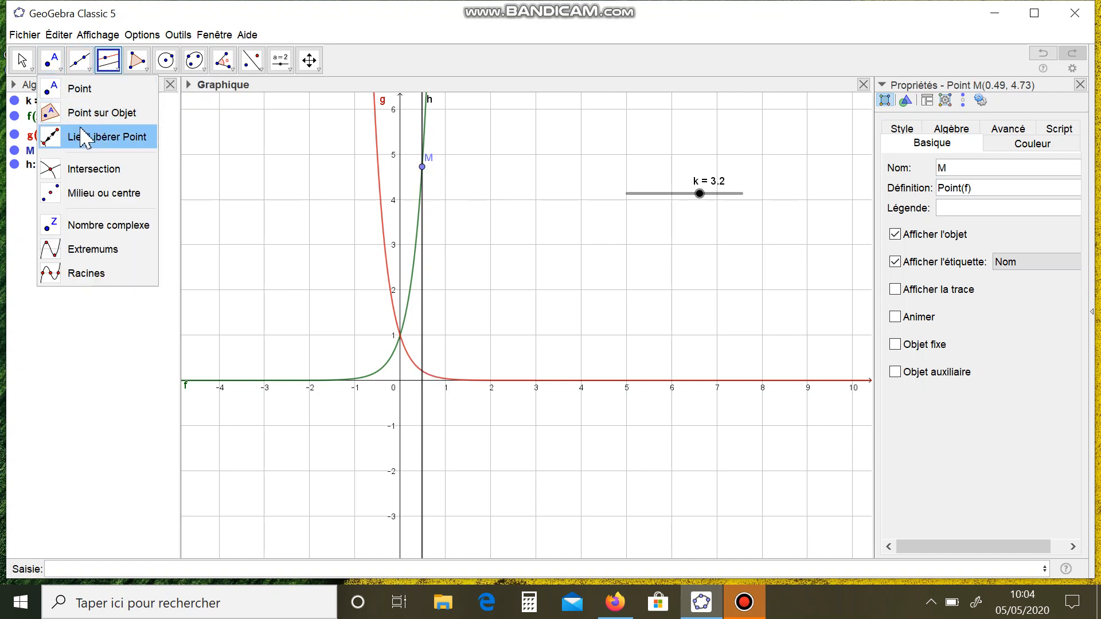
pyautogui.click(92, 169)
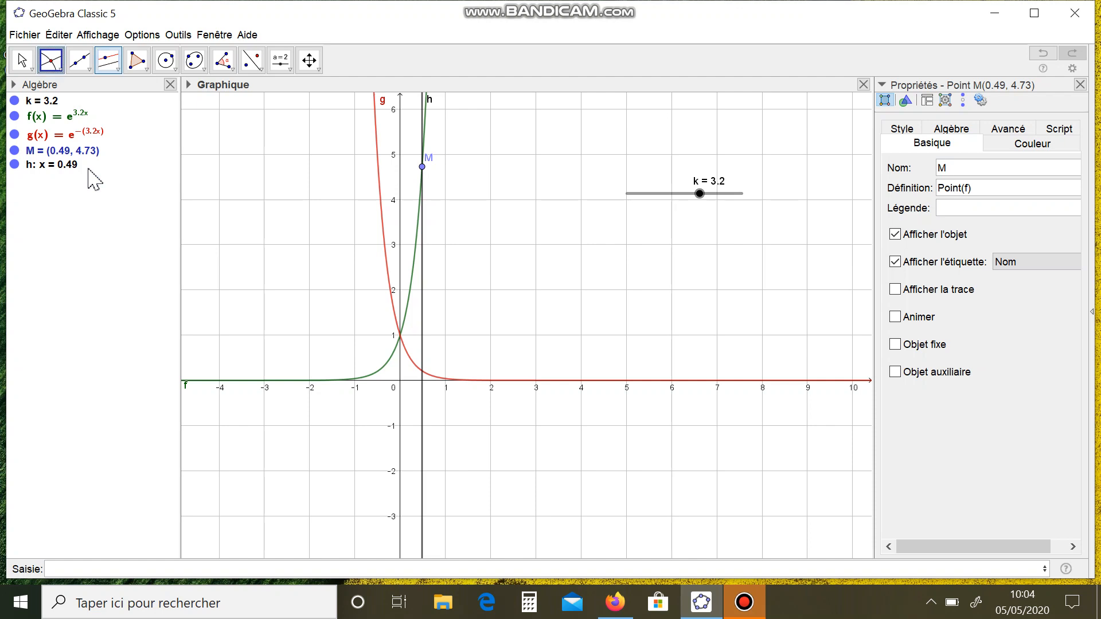
pyautogui.click(422, 371)
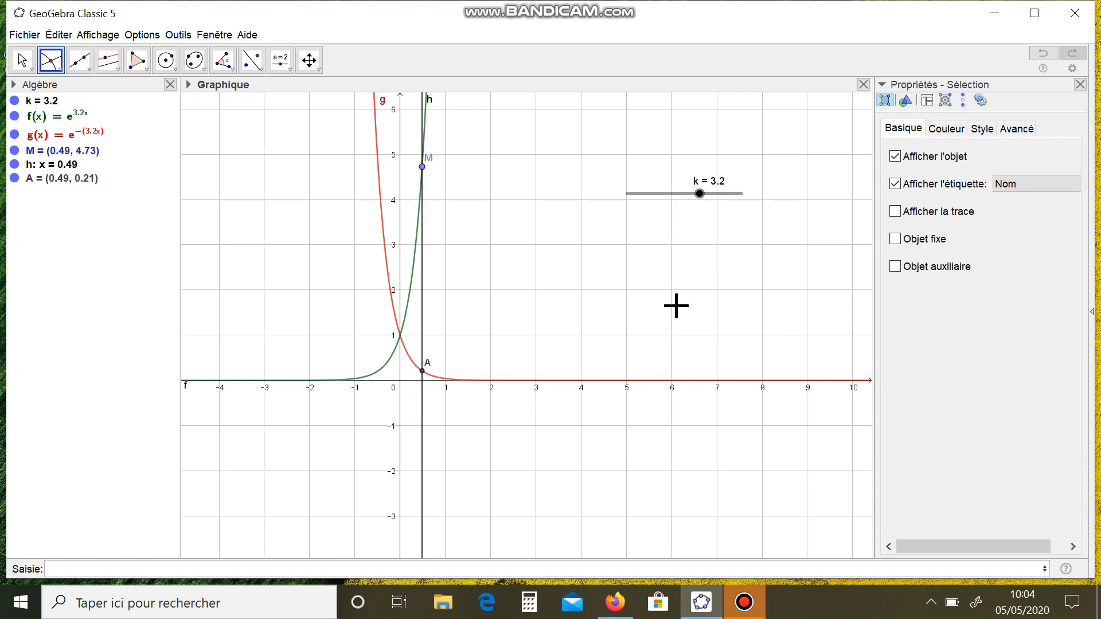
pyautogui.write('N')
pyautogui.press('Return')
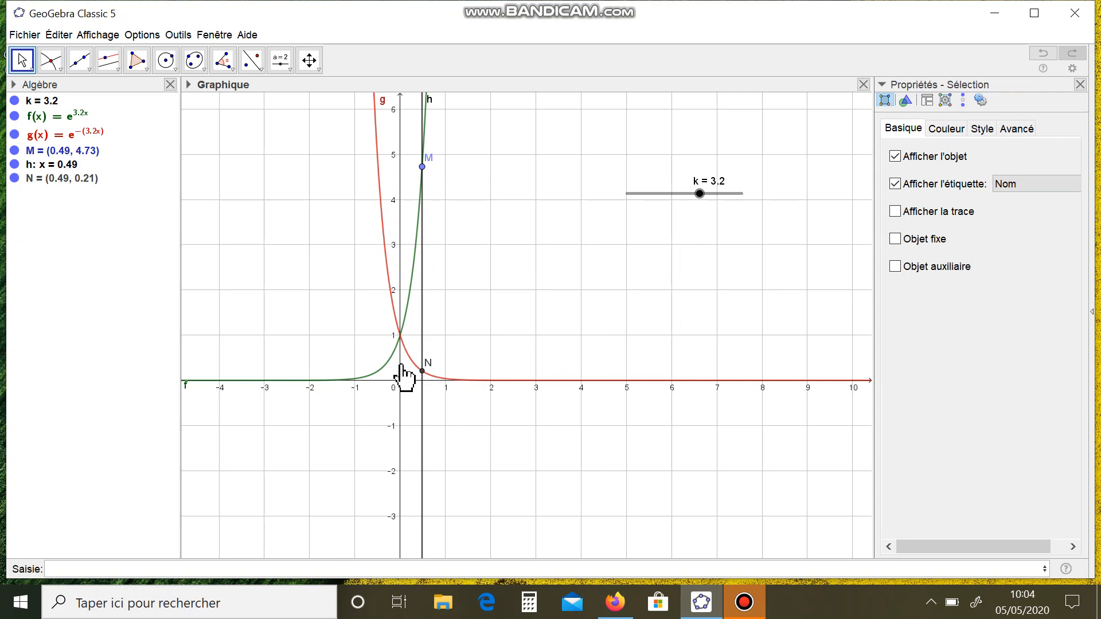
# - Hide the vertical line h and move point M along the curve of f to about (0.41, 3.71)
pyautogui.click(15, 165)
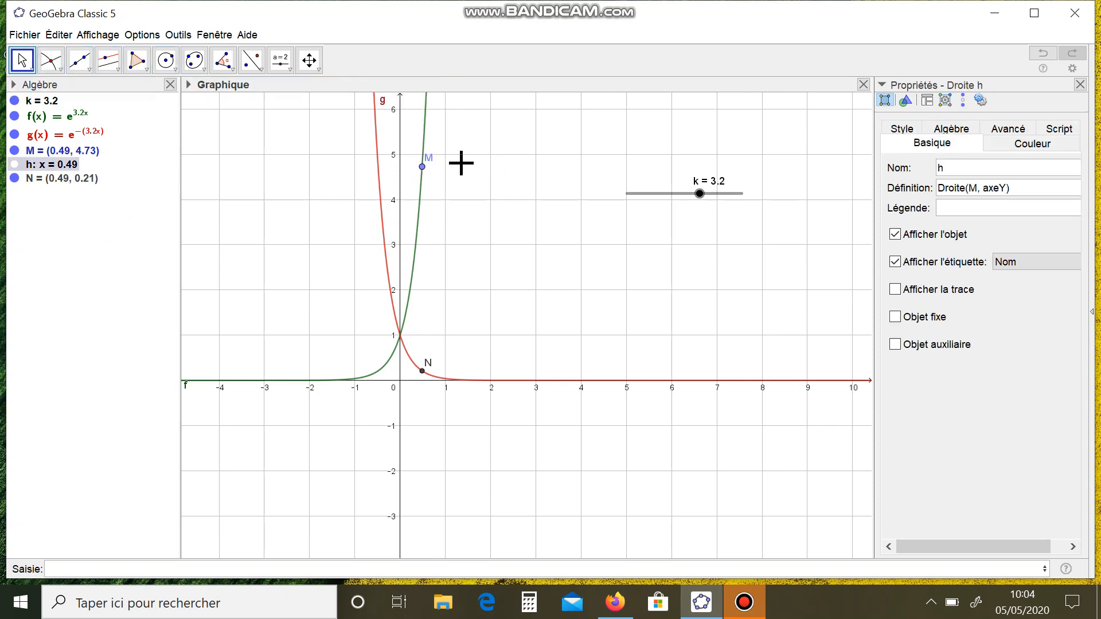
pyautogui.click(422, 167)
pyautogui.moveTo(422, 167); pyautogui.dragTo(425, 292)
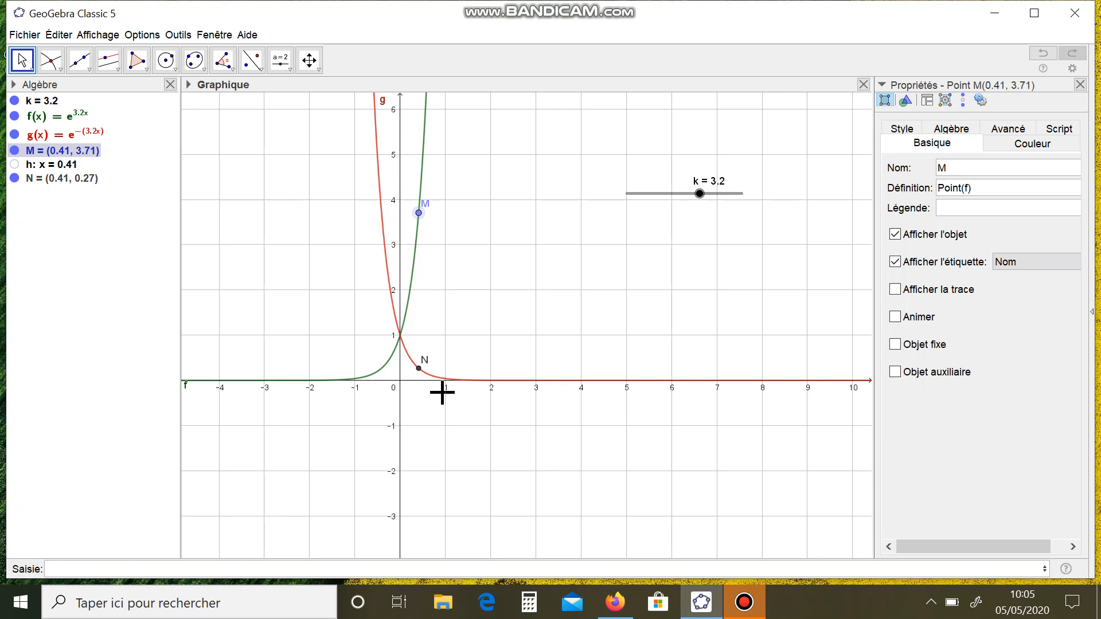
# - Construct the tangent to the curve of f at M and the tangent to the curve of g at N
pyautogui.click(118, 67)
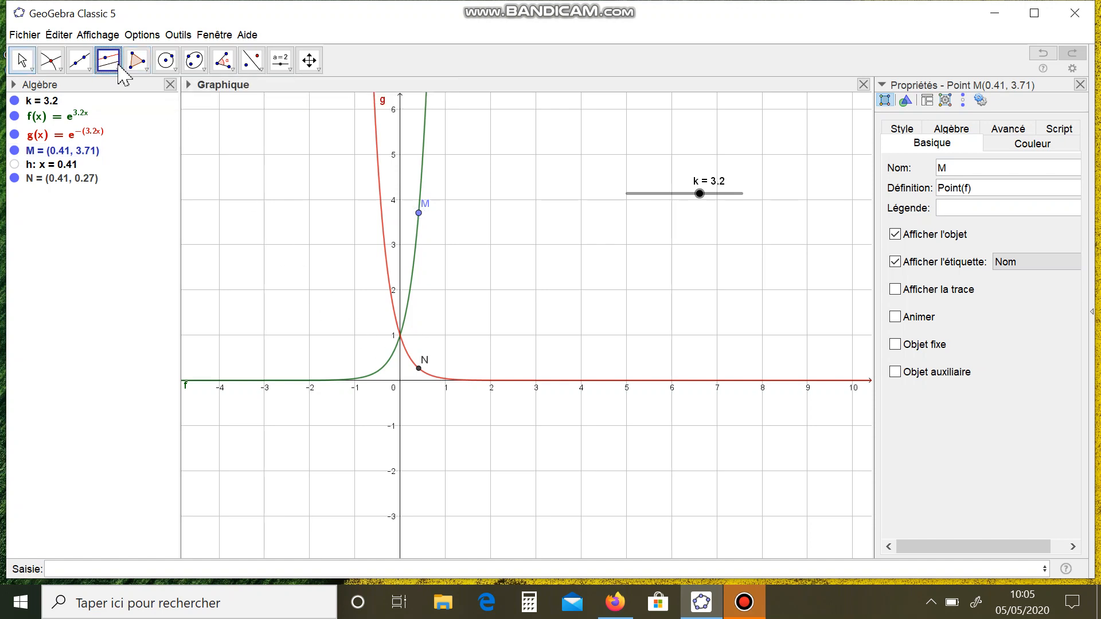
pyautogui.click(118, 70)
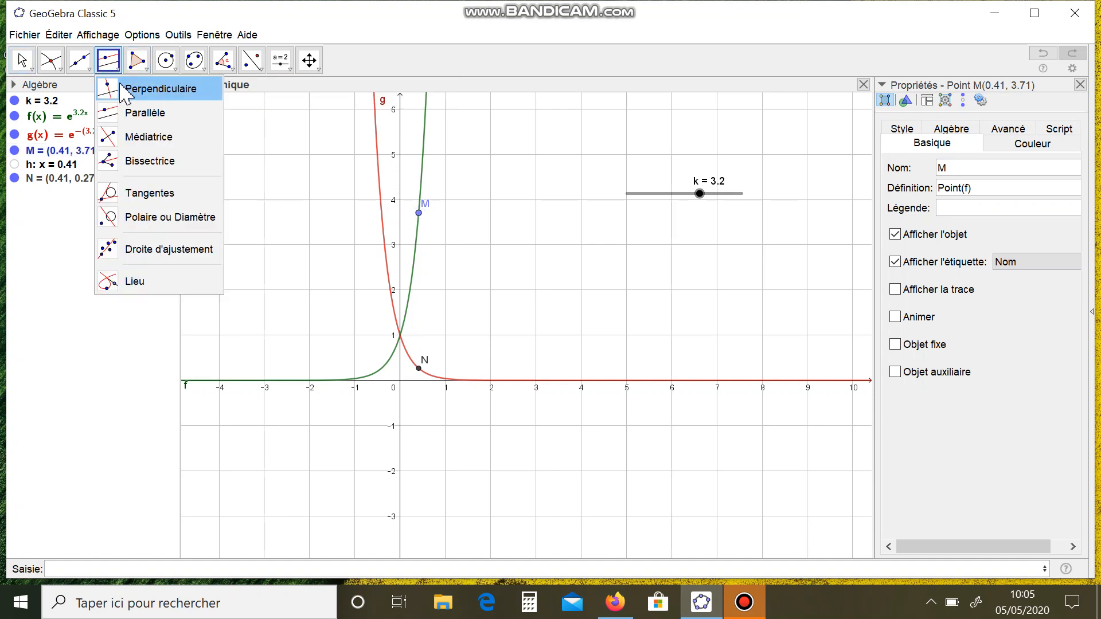
pyautogui.click(135, 202)
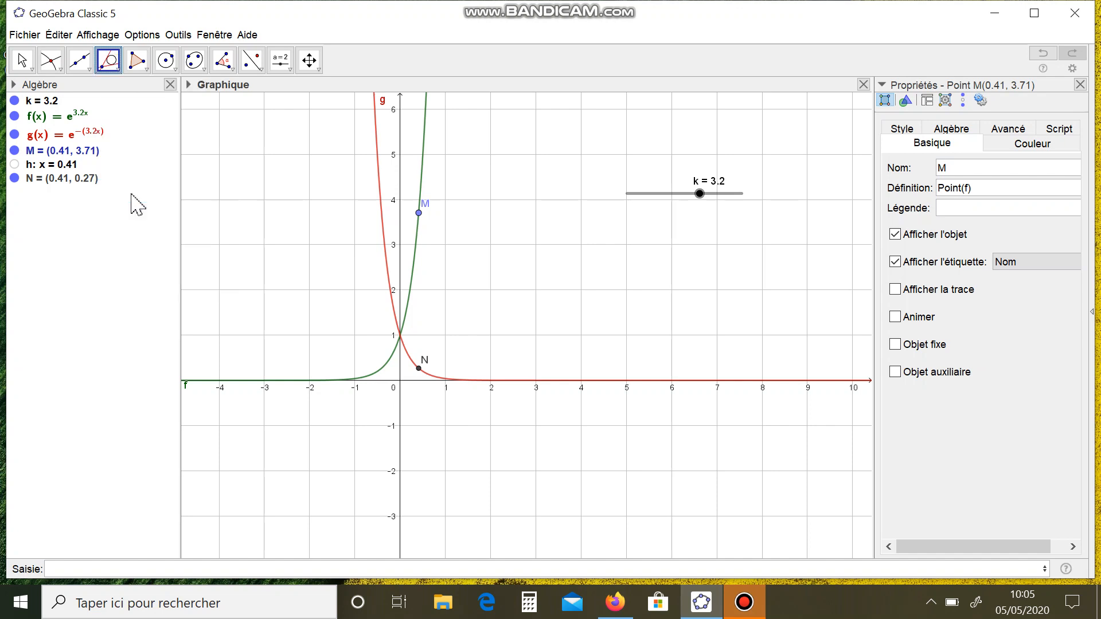
pyautogui.click(414, 262)
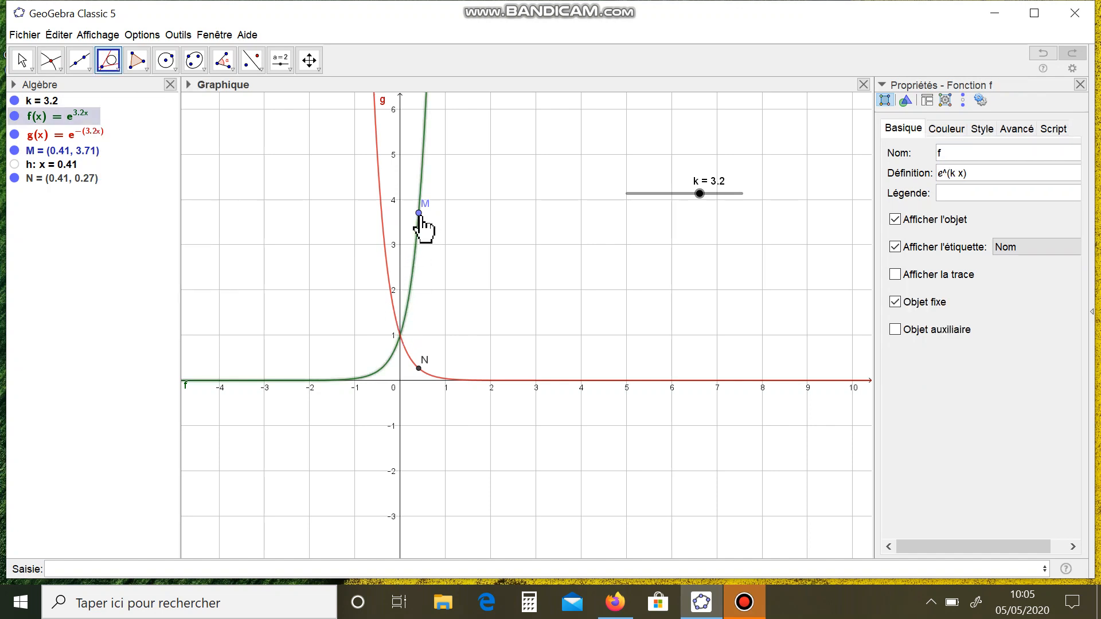
pyautogui.click(420, 213)
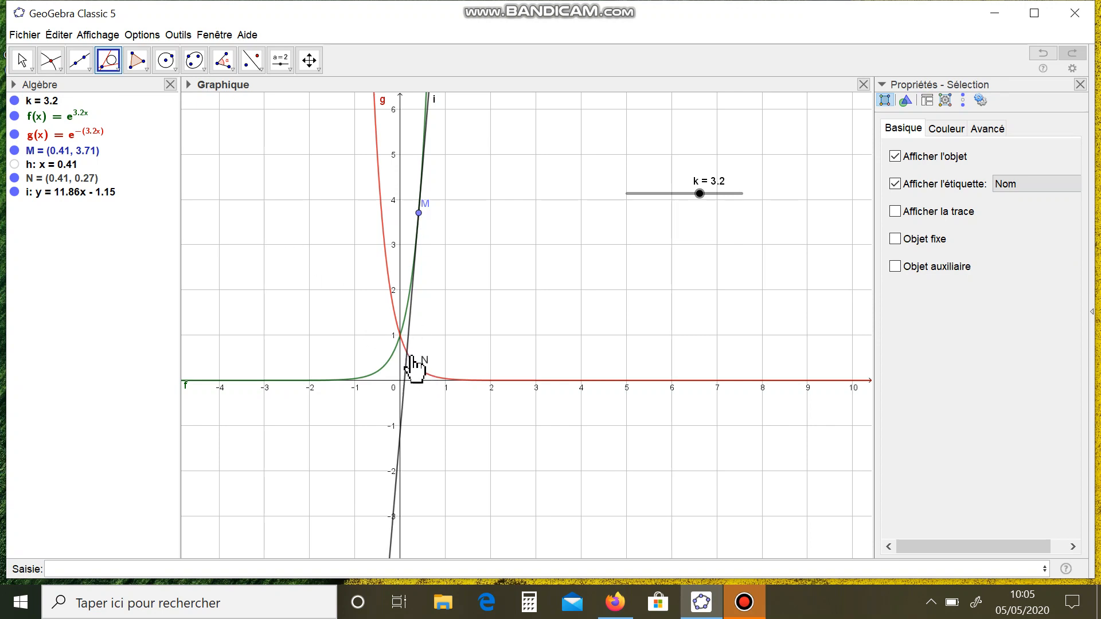
pyautogui.click(433, 377)
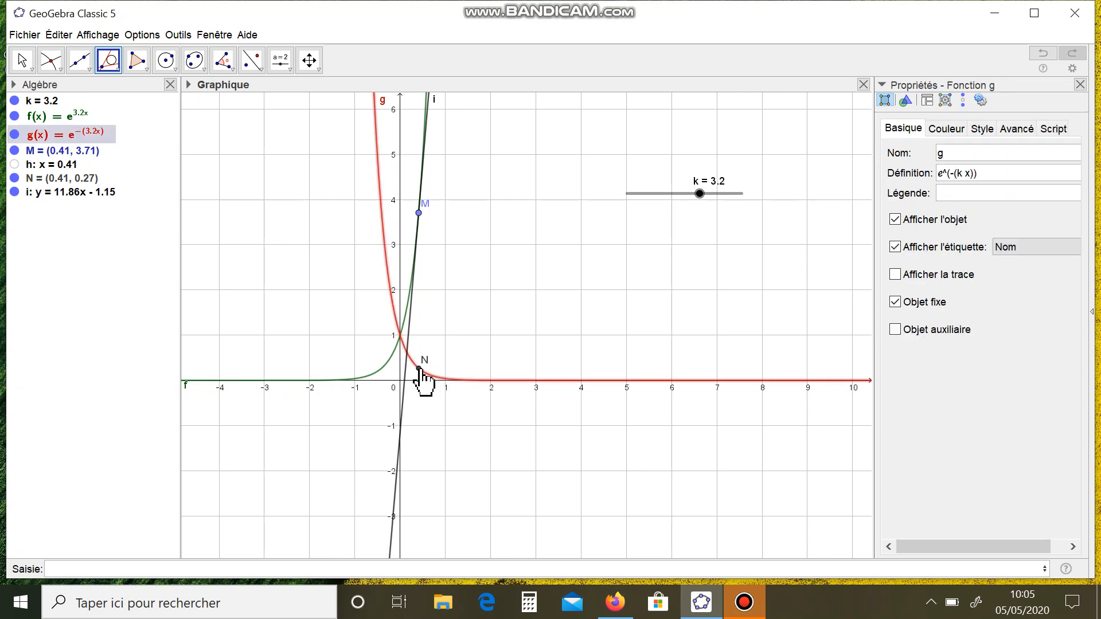
pyautogui.click(420, 369)
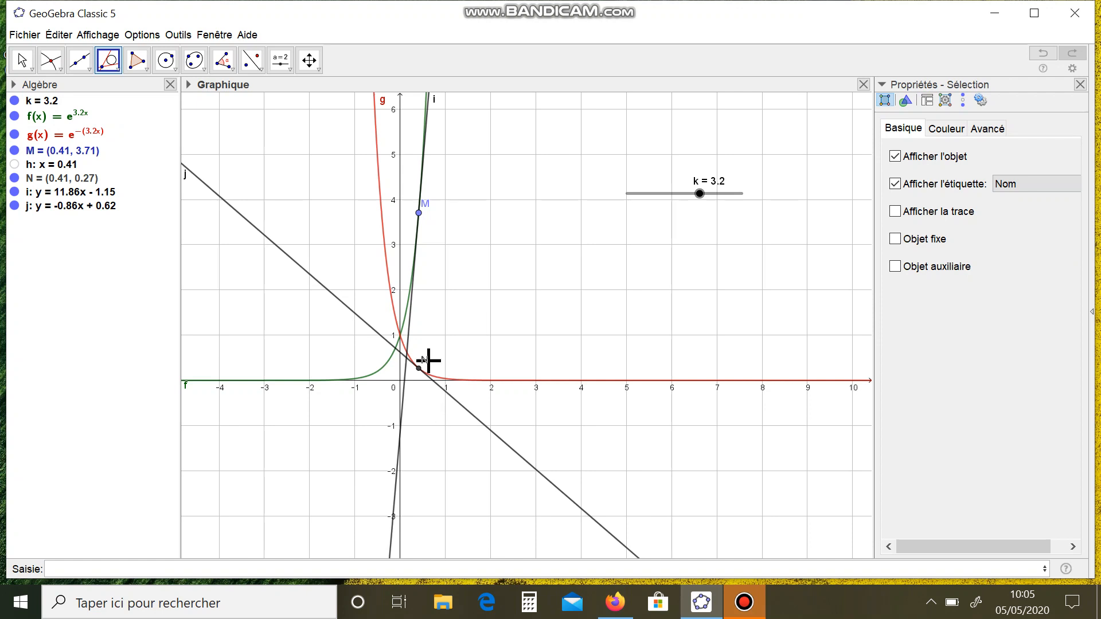
# - Construct the intersection points of the tangents i and j with the x-axis
pyautogui.click(309, 59)
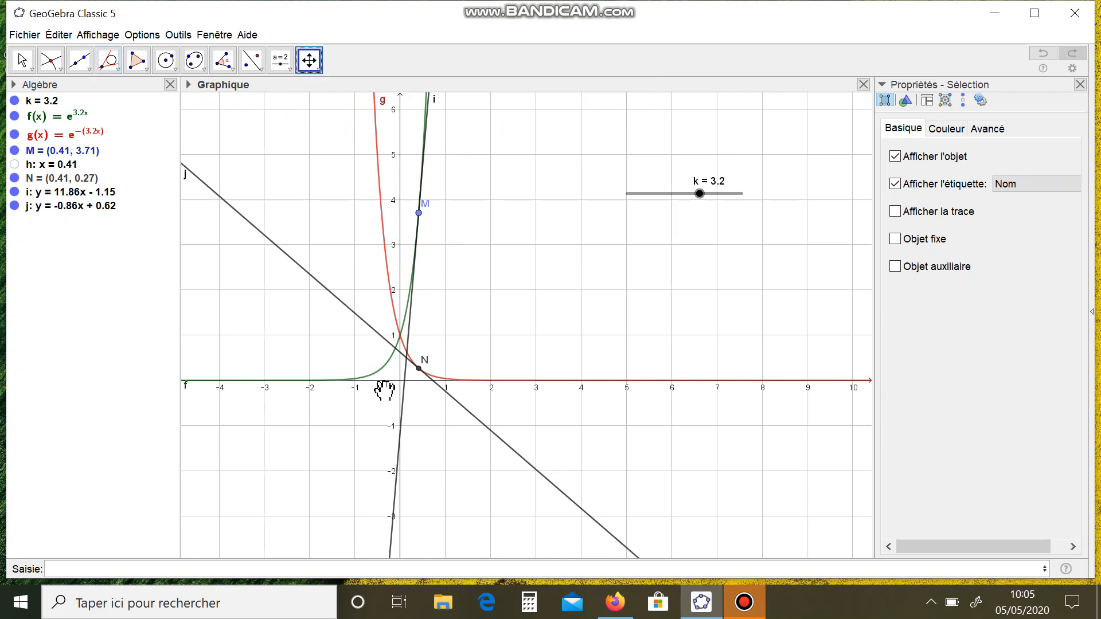
pyautogui.moveTo(560, 379); pyautogui.dragTo(718, 383)
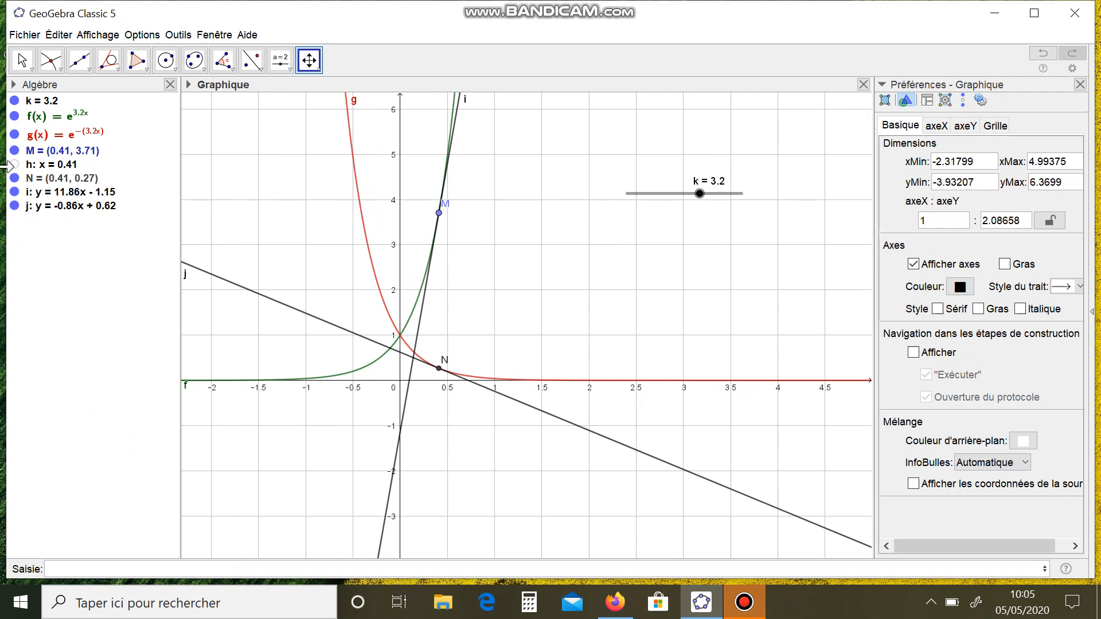
pyautogui.click(24, 59)
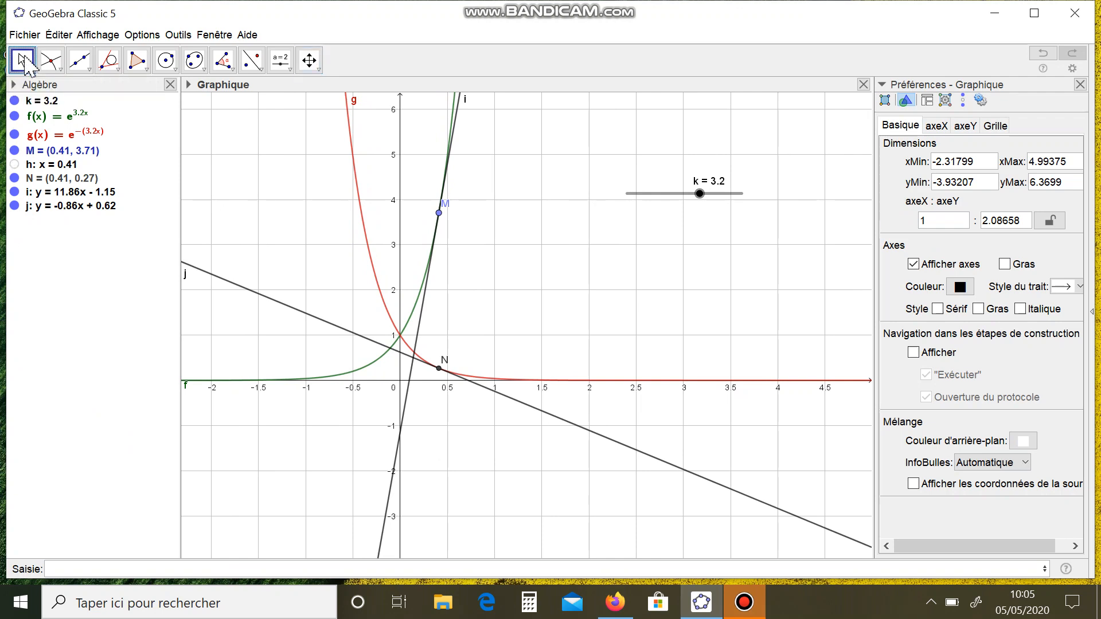
pyautogui.click(24, 59)
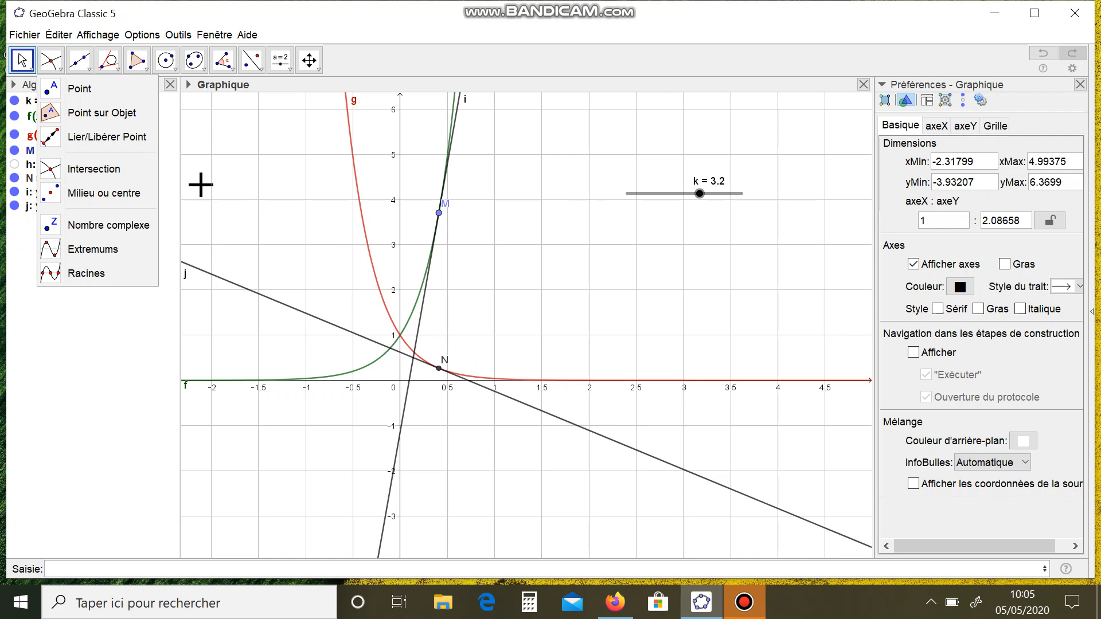
pyautogui.click(51, 61)
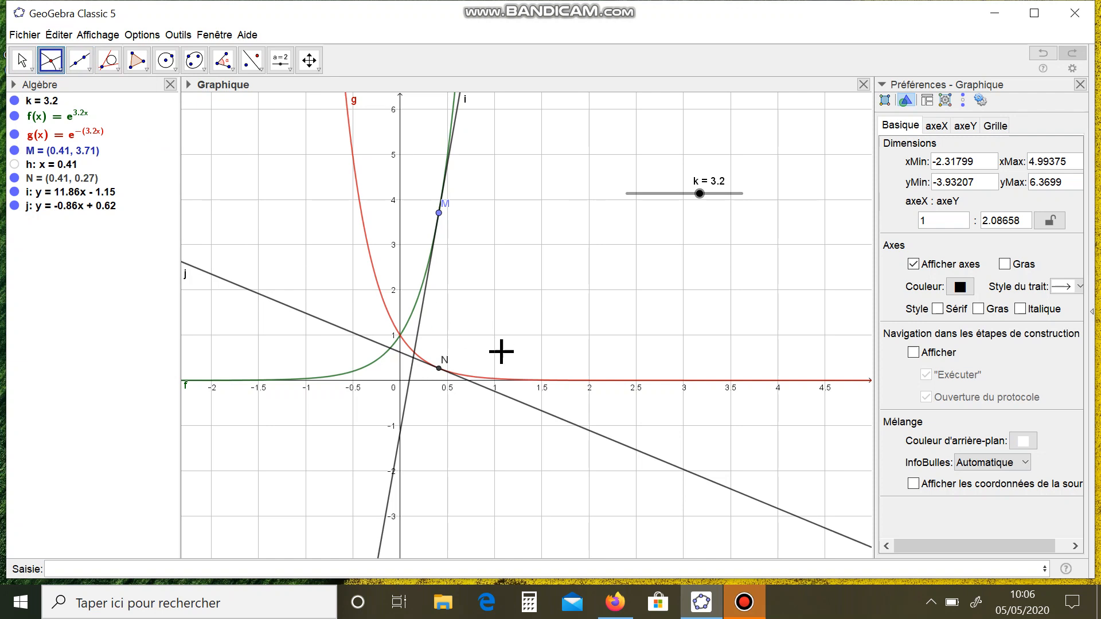
pyautogui.click(410, 380)
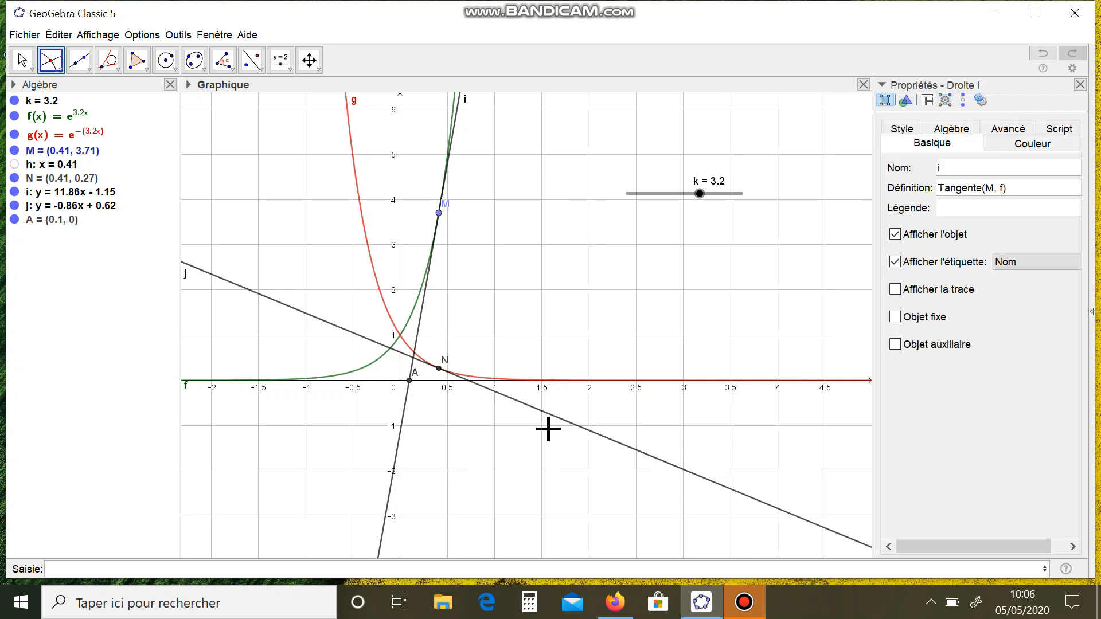
pyautogui.click(469, 381)
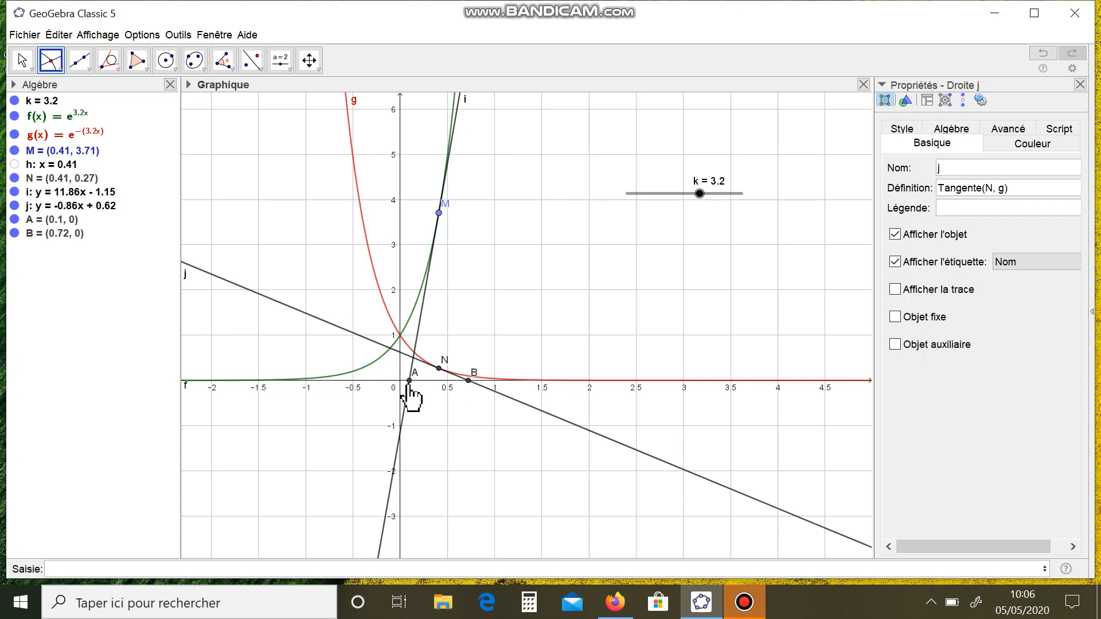
# - Draw the segment joining points A and B on the x-axis
pyautogui.click(87, 74)
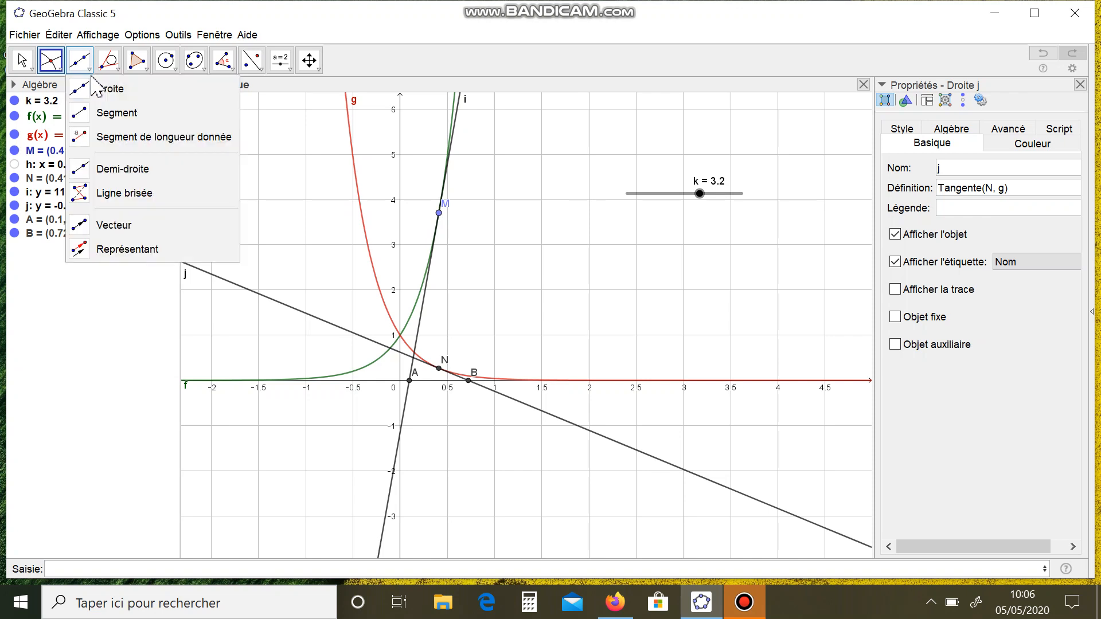
pyautogui.click(103, 112)
pyautogui.click(409, 380)
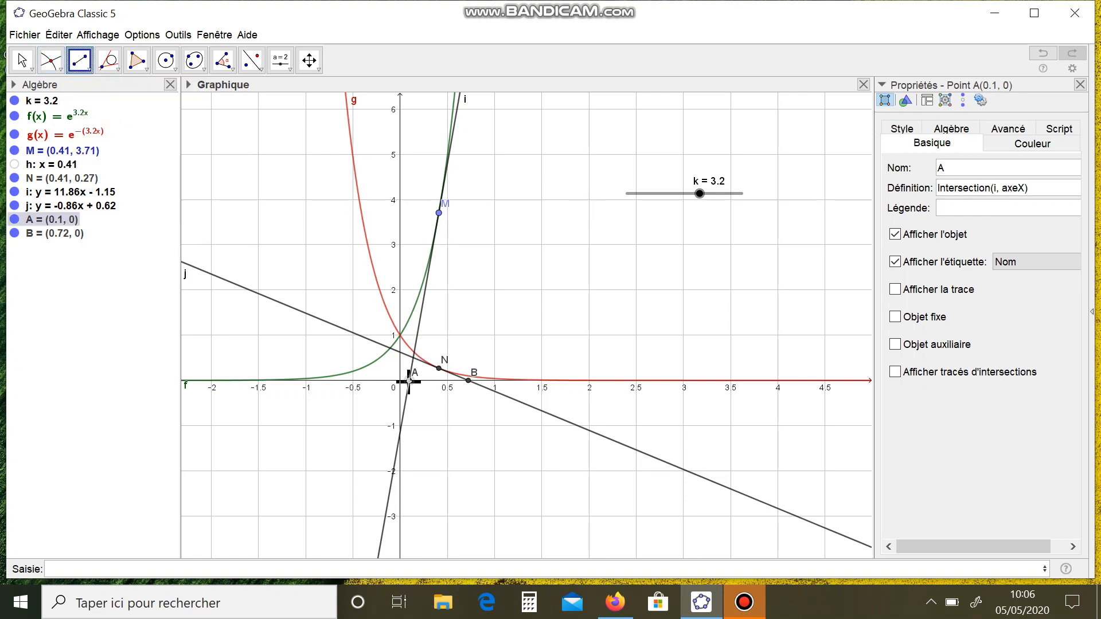
pyautogui.click(469, 380)
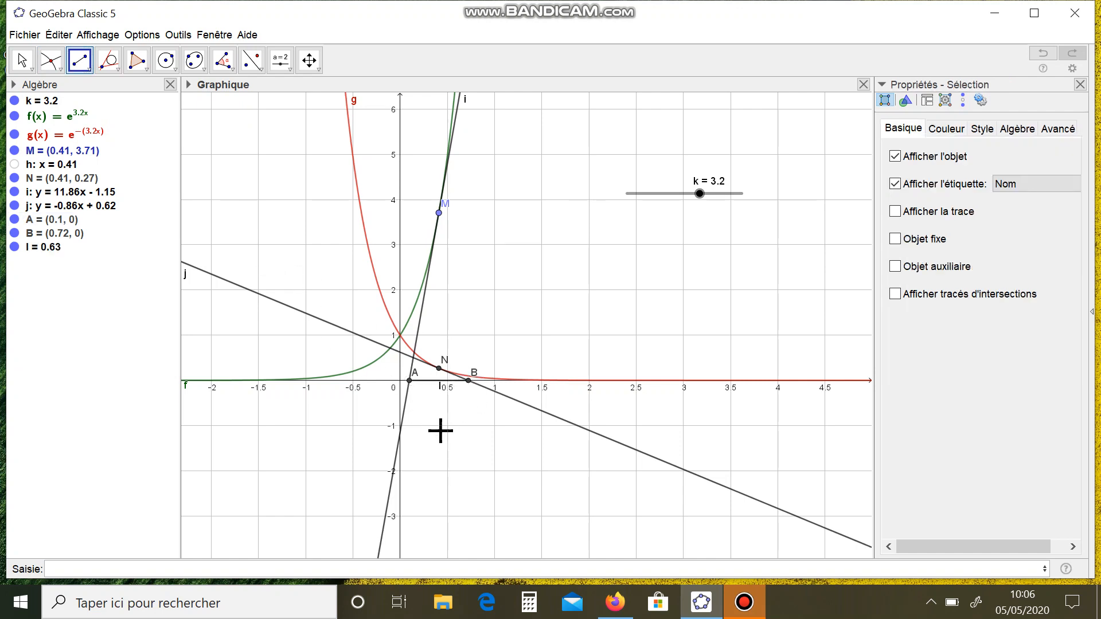
# - Construct the midpoint of points A and B and rename it I
pyautogui.scroll(5, 480, 443)
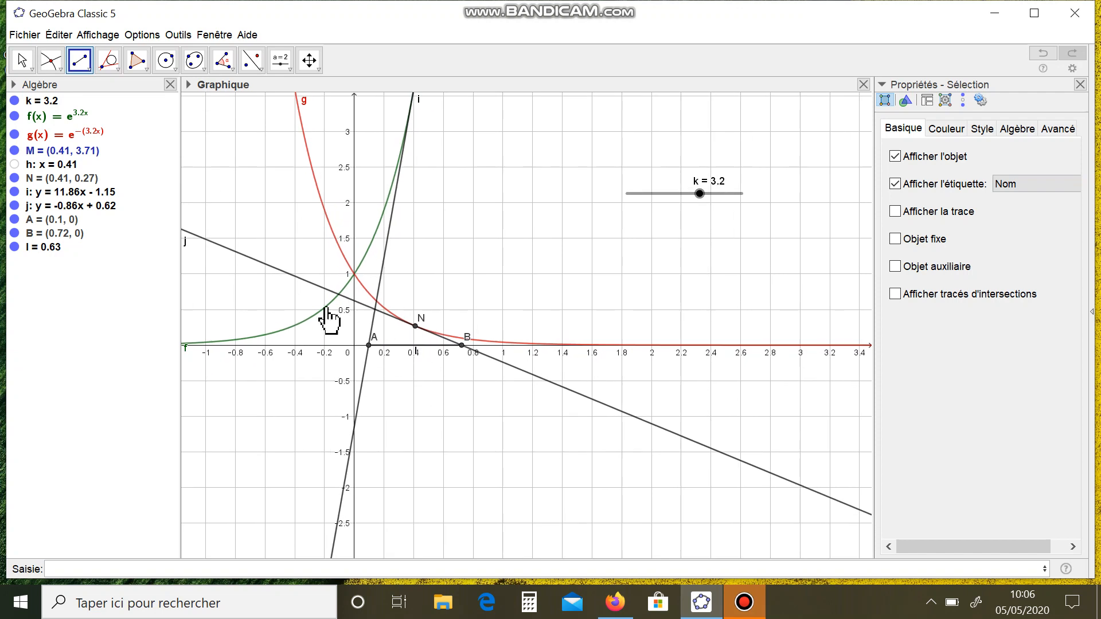
pyautogui.click(60, 69)
pyautogui.click(66, 87)
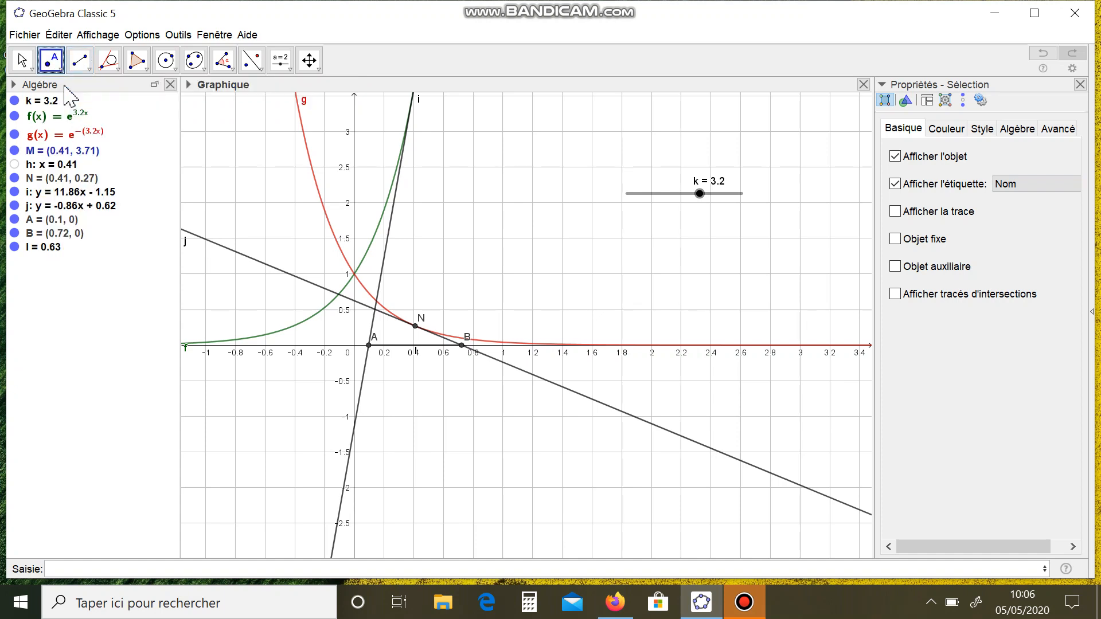
pyautogui.click(60, 66)
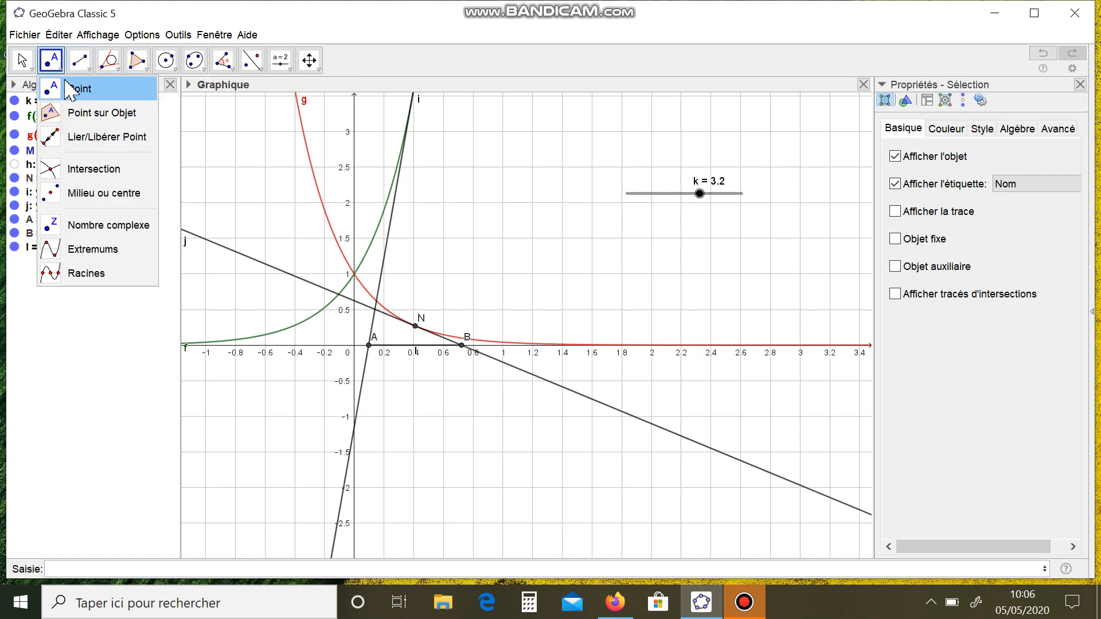
pyautogui.click(107, 195)
pyautogui.click(369, 346)
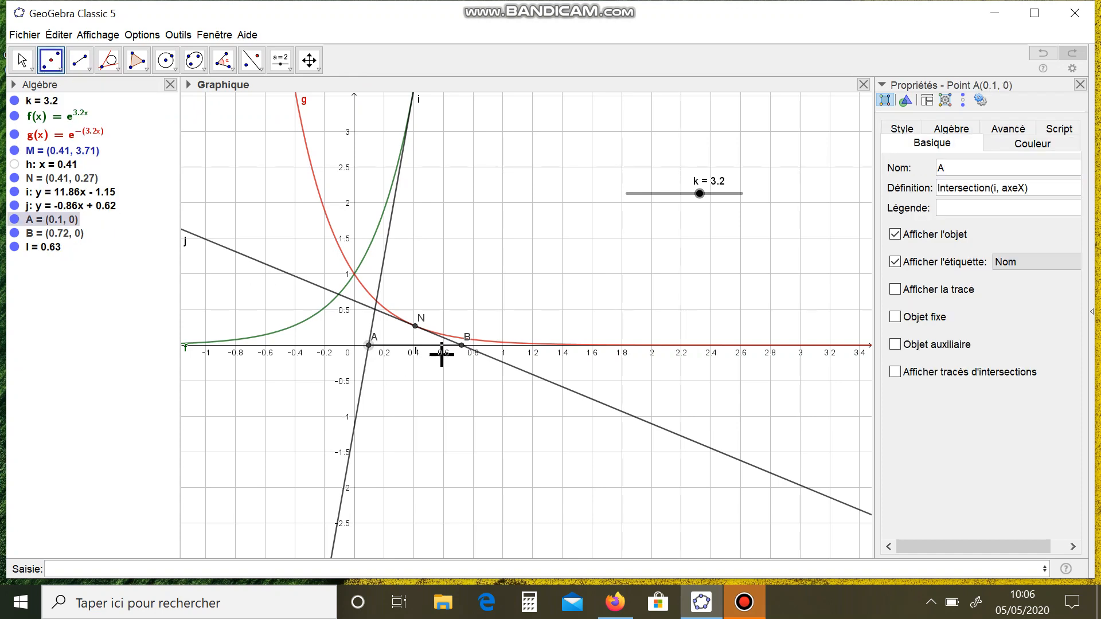
pyautogui.click(462, 346)
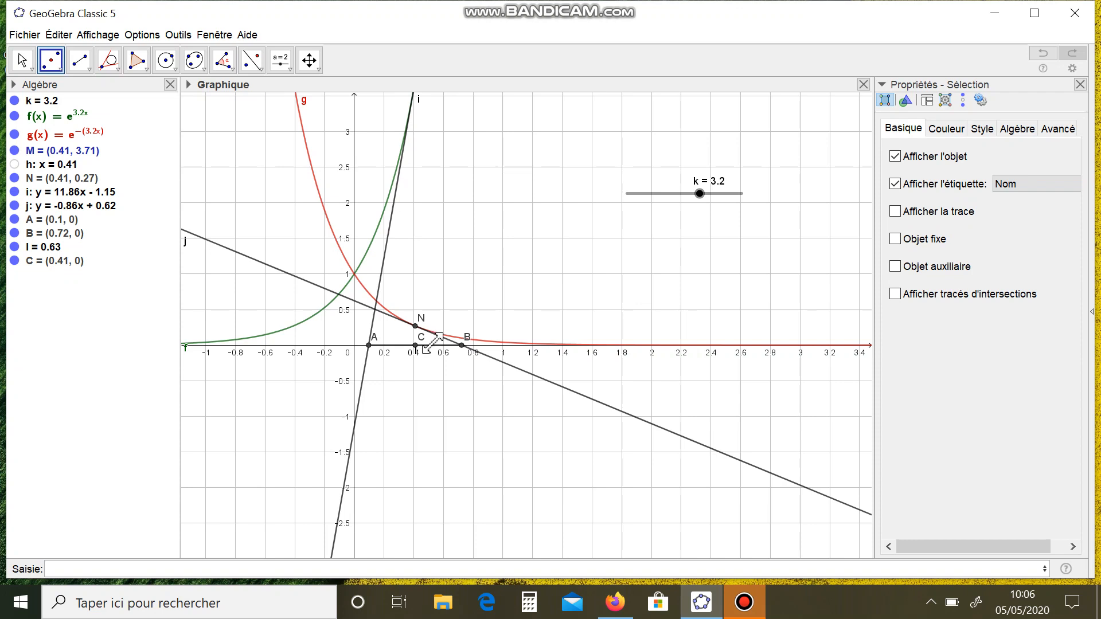
pyautogui.write('I')
pyautogui.press('Return')
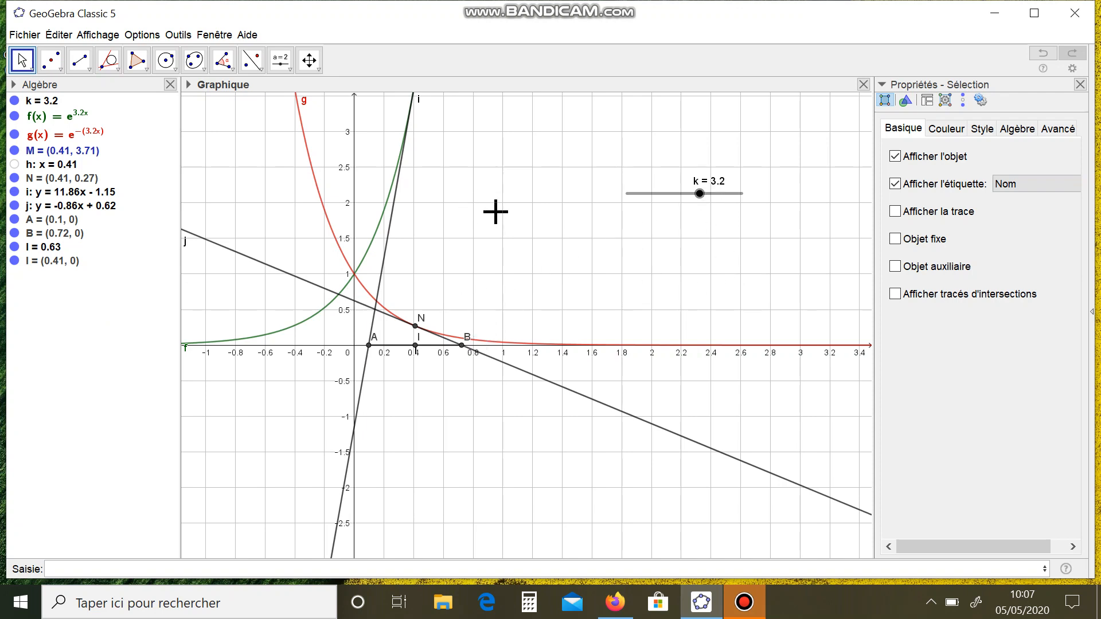
# - Move point M back and forth along the curve of f, ending at about (0.46, 4.41)
pyautogui.click(309, 60)
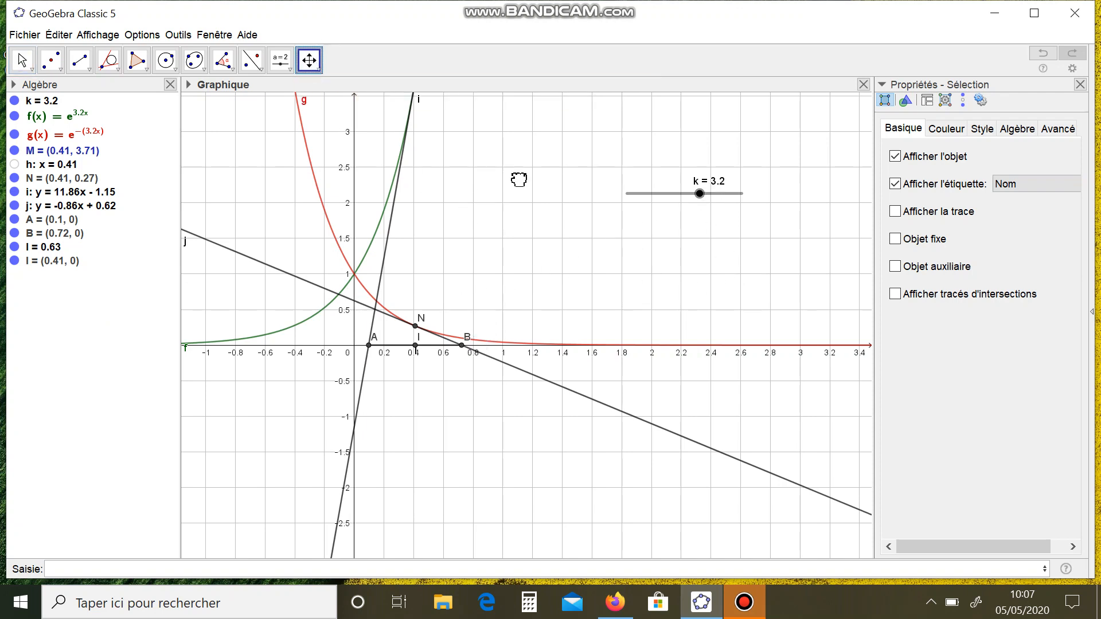
pyautogui.moveTo(519, 178); pyautogui.dragTo(526, 292)
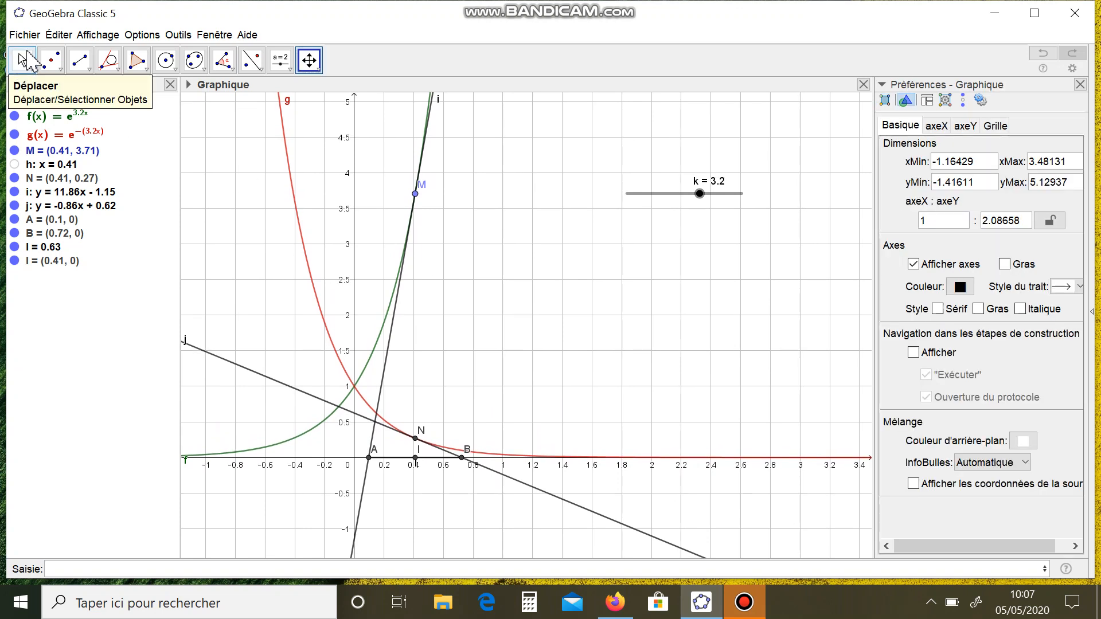
pyautogui.click(22, 60)
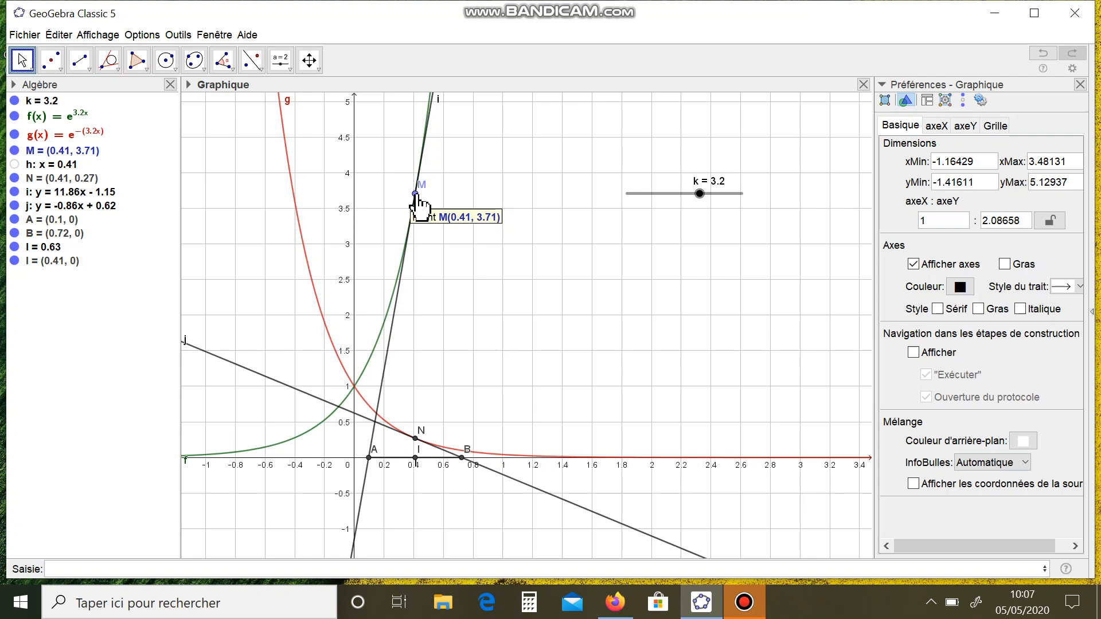
pyautogui.moveTo(415, 195); pyautogui.dragTo(406, 293)
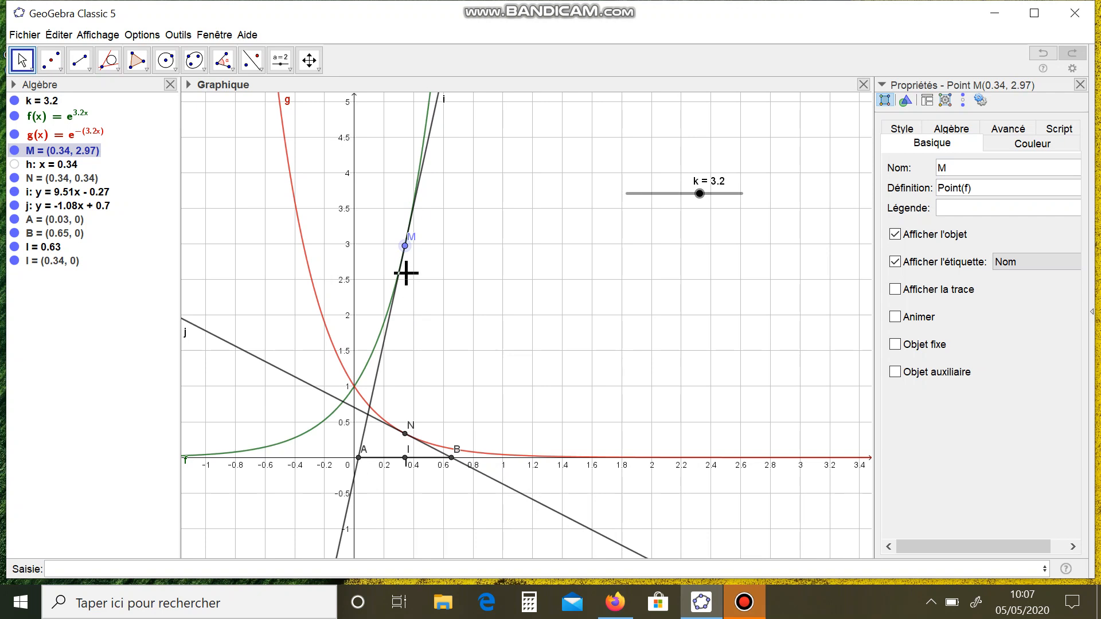
pyautogui.moveTo(405, 248); pyautogui.dragTo(407, 281)
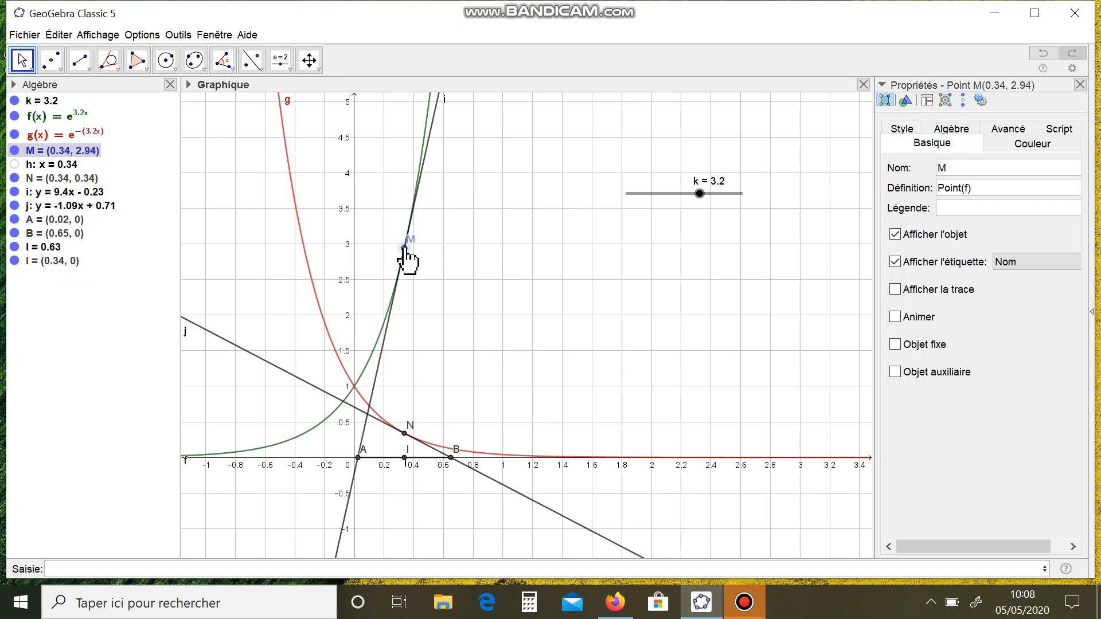
pyautogui.moveTo(405, 252); pyautogui.dragTo(424, 199)
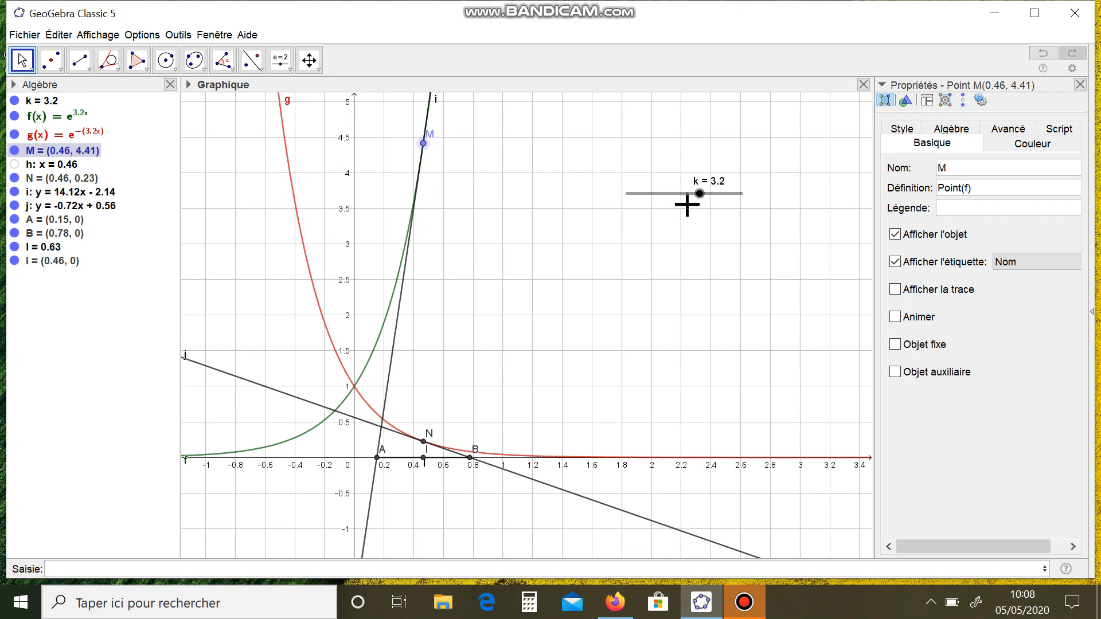
# - Set the slider k to 1.7 and move point M along the curve of f to about (0.69, 3.24)
pyautogui.moveTo(707, 205); pyautogui.dragTo(665, 196)
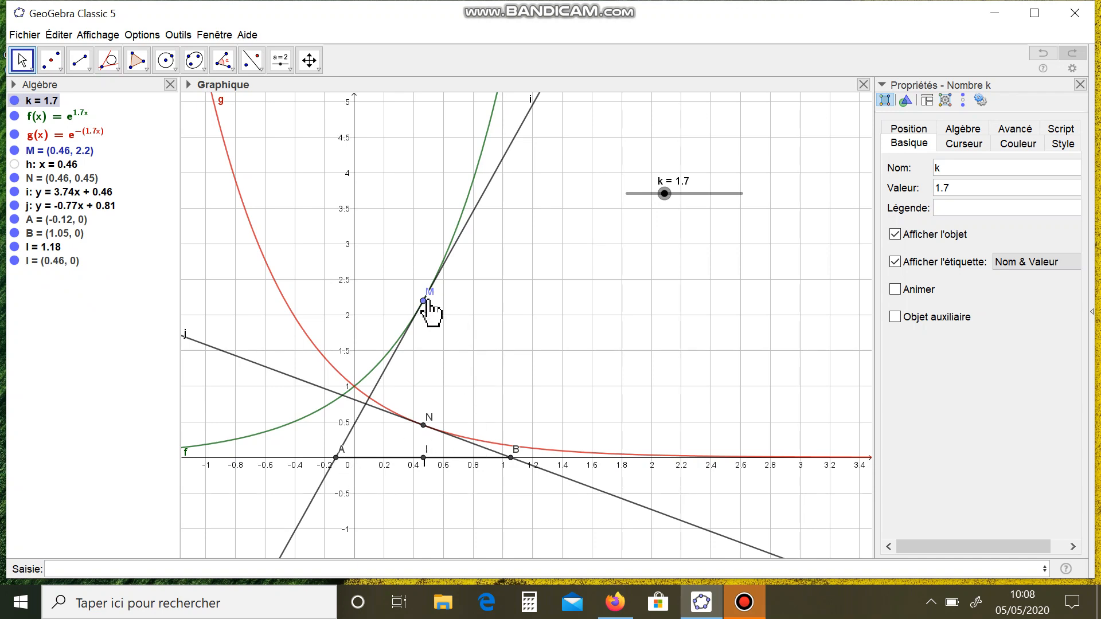
pyautogui.moveTo(423, 300); pyautogui.dragTo(475, 198)
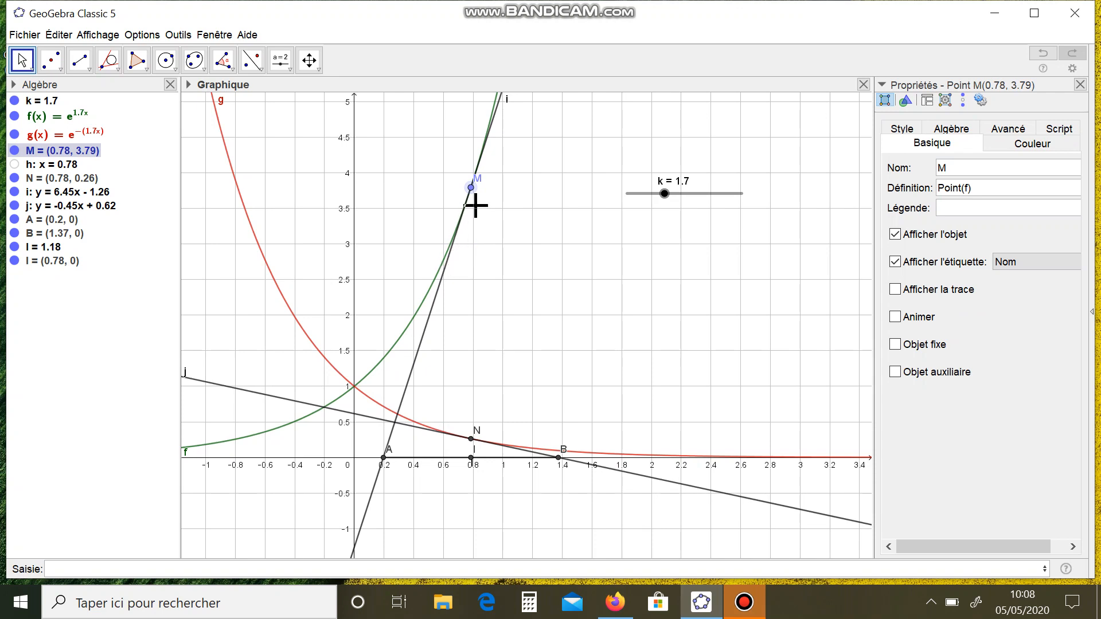
pyautogui.moveTo(472, 198); pyautogui.dragTo(453, 281)
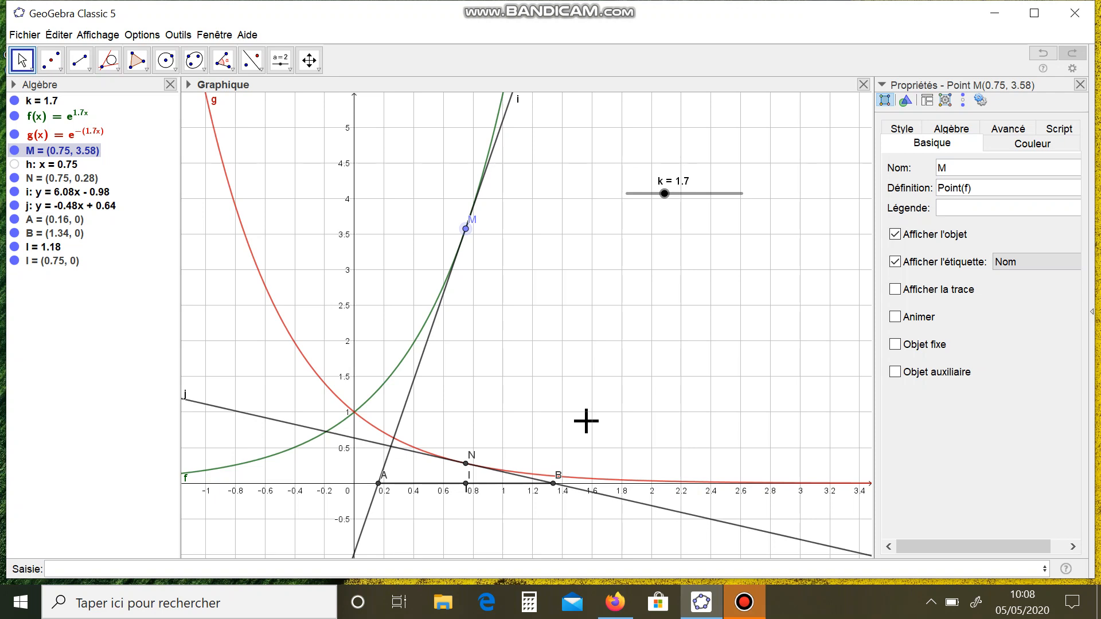
pyautogui.moveTo(467, 228); pyautogui.dragTo(456, 308)
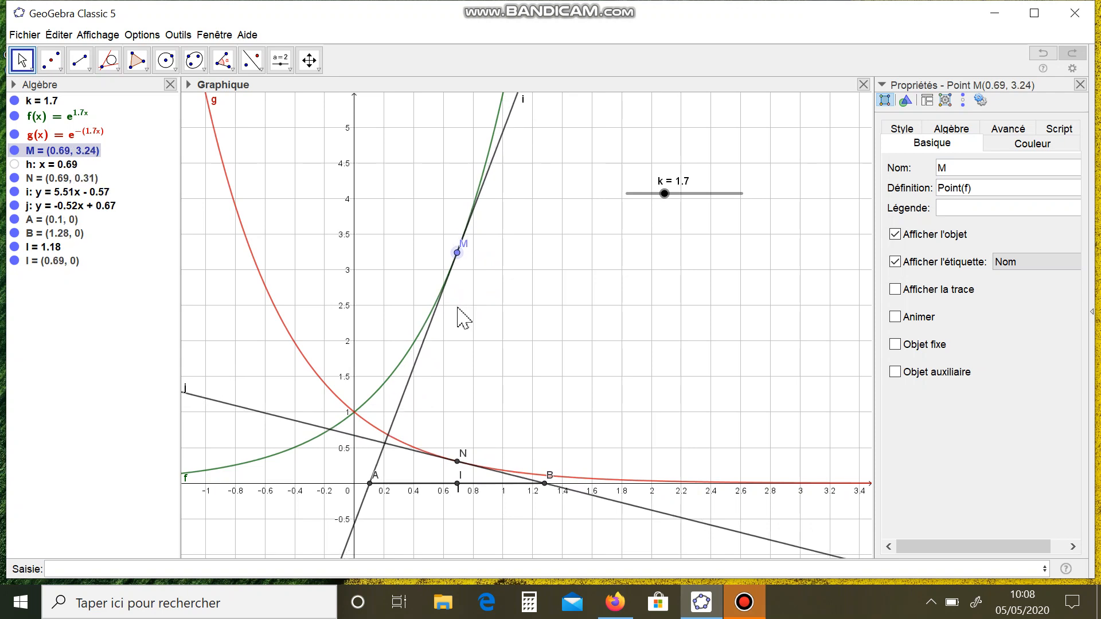